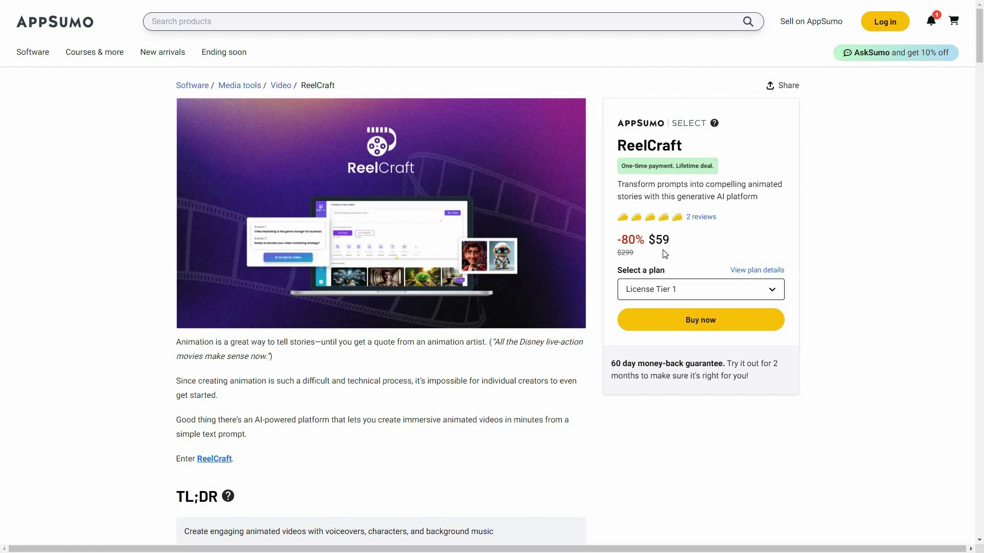
Review the ReelCraft lifetime deal's included features and compare what its three license tiers offer
scroll(292, 48, down, 2)
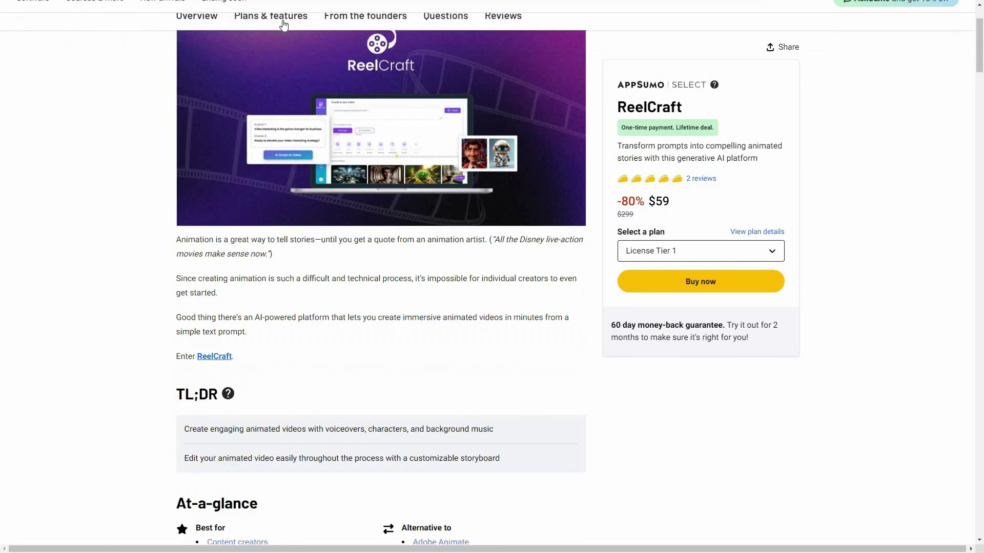
scroll(445, 177, down, 2)
scroll(348, 365, down, 10)
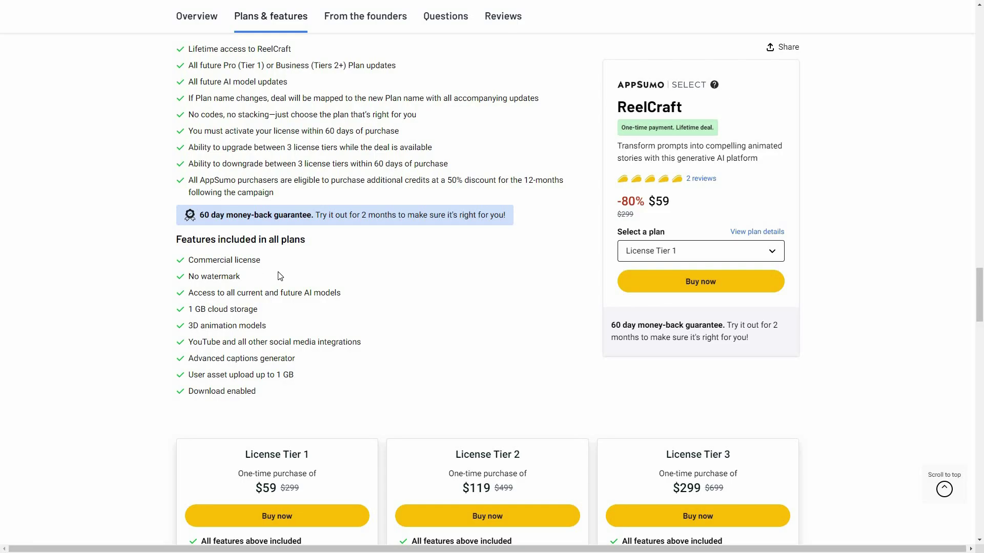
scroll(228, 236, down, 1)
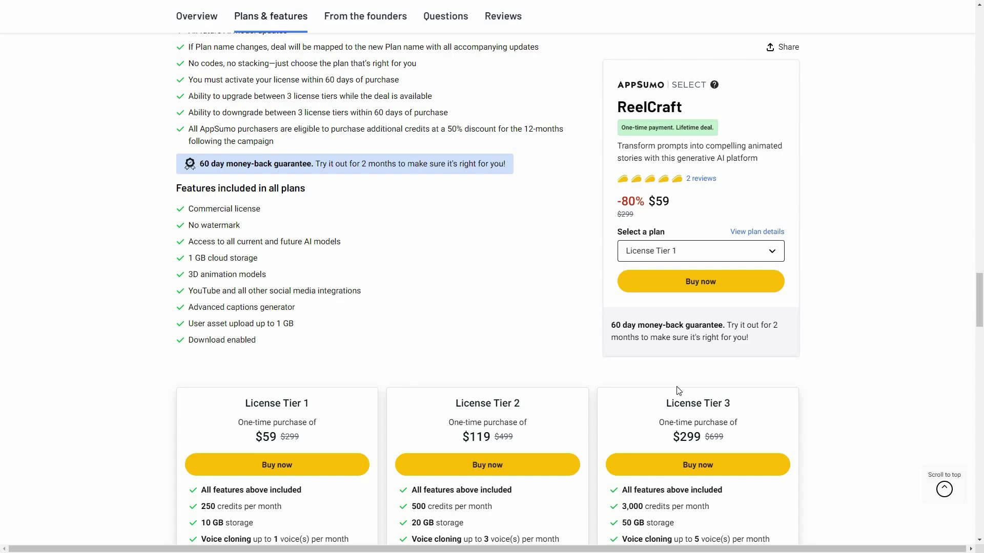
scroll(528, 461, down, 3)
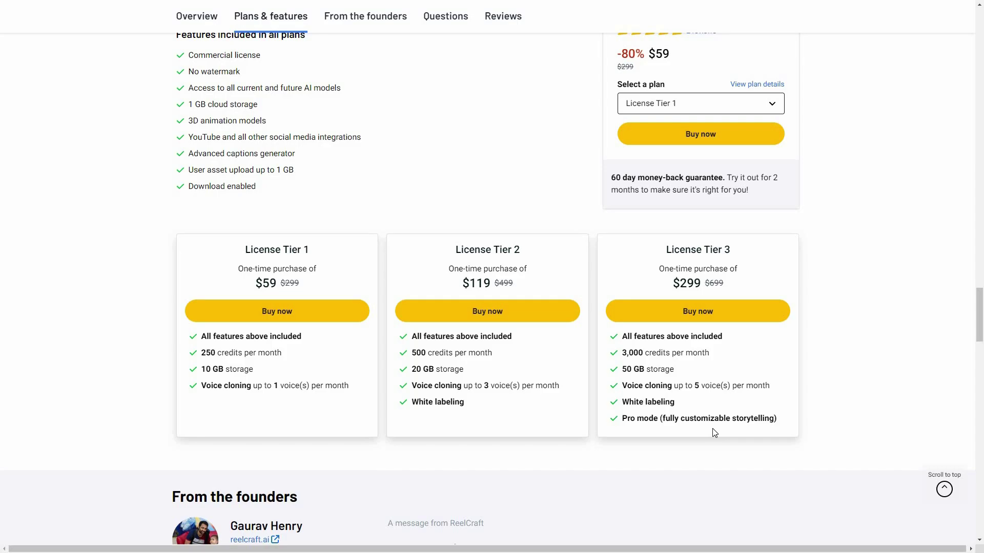
scroll(536, 255, up, 3)
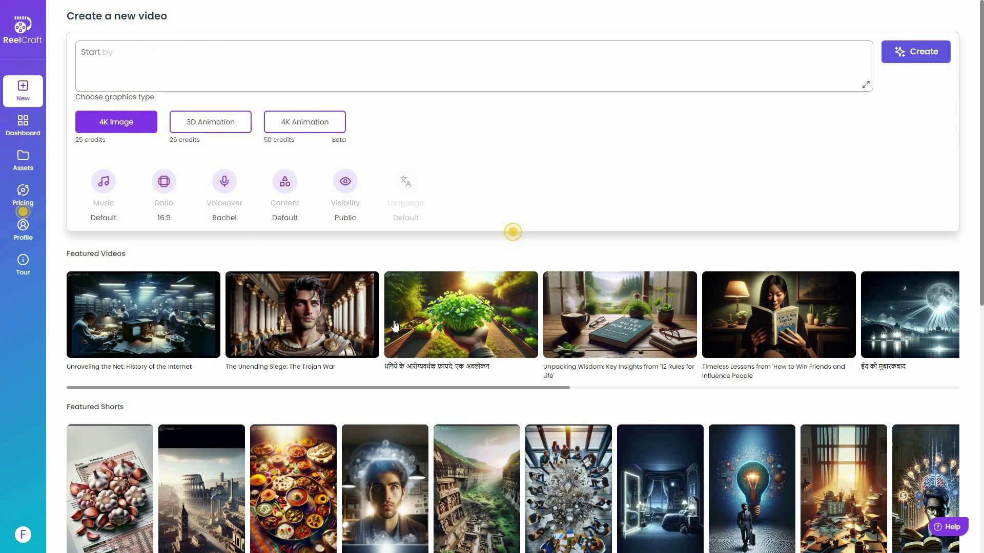
In ReelCraft, browse the sample video galleries and preview the "Unpacking Wisdom: Key Insights from '12 Rules for Life'" video
scroll(145, 369, down, 2)
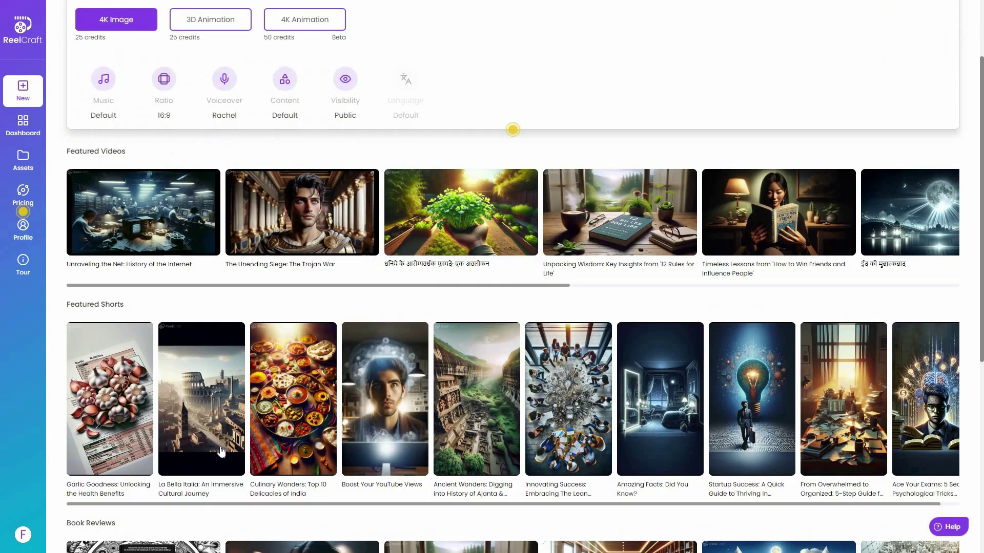
scroll(194, 535, down, 2)
scroll(222, 522, down, 5)
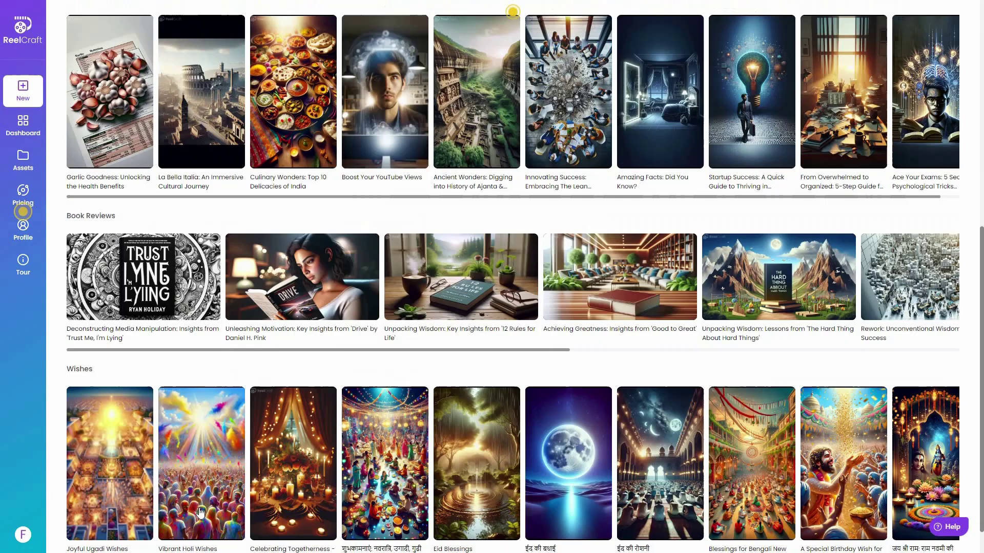
scroll(123, 360, up, 7)
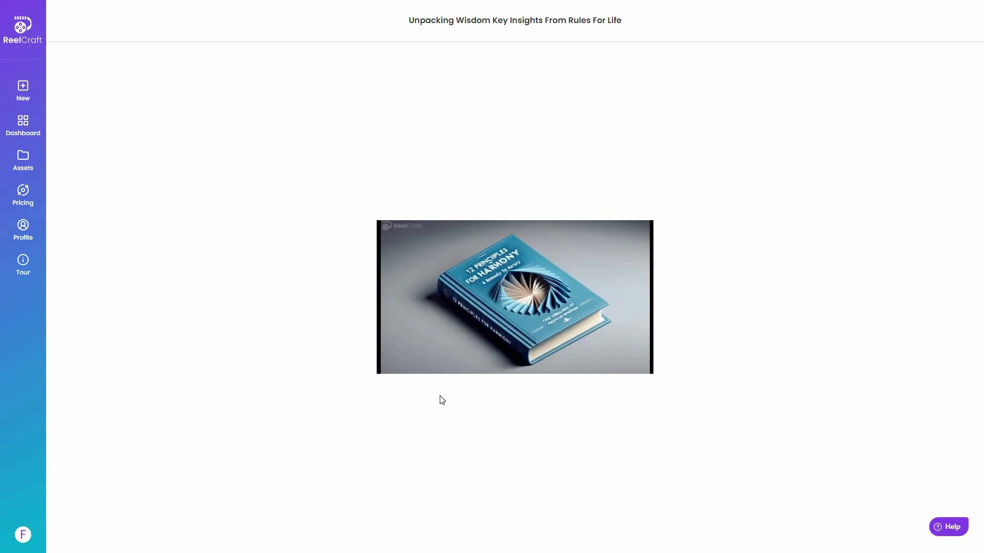
click(427, 346)
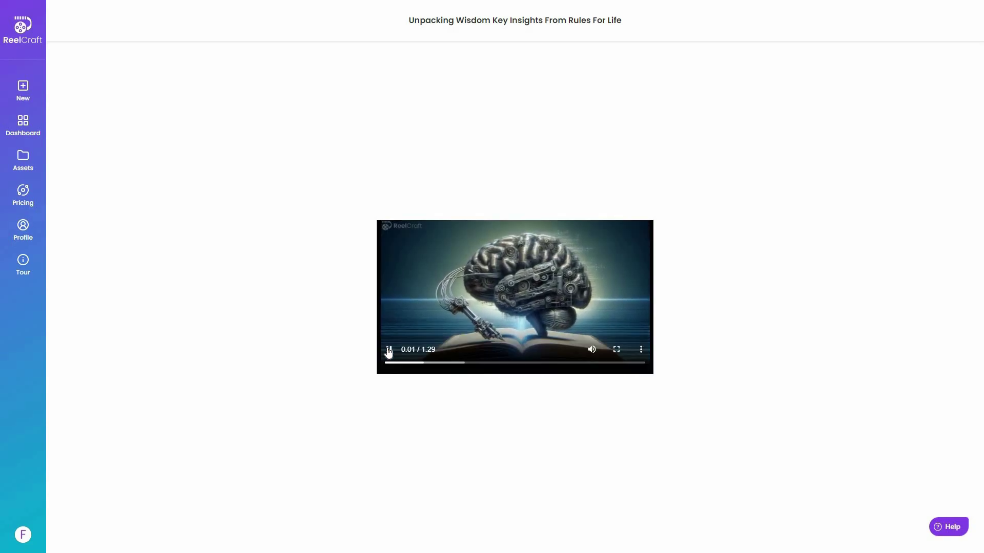
click(23, 32)
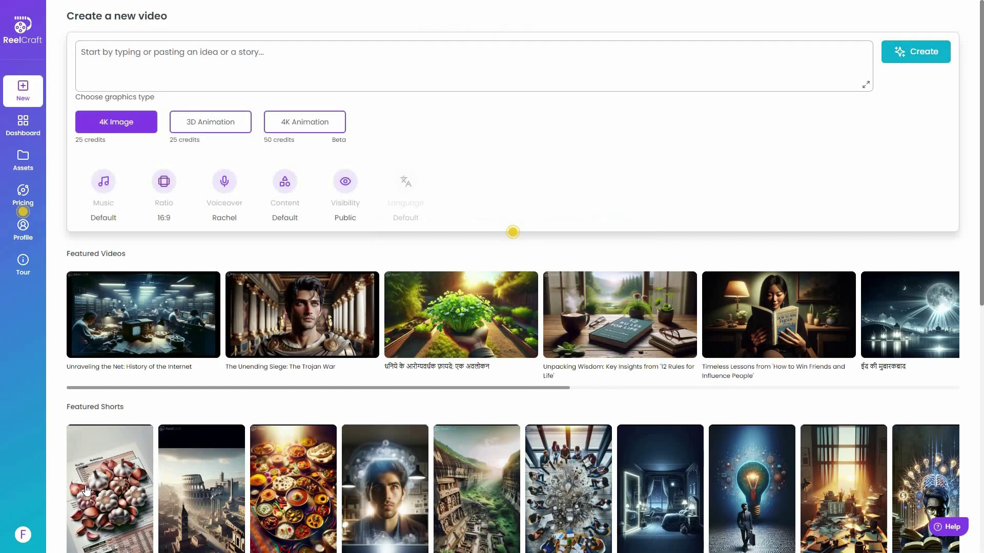
Preview the featured short "Garlic Goodness: Unlocking the Health Benefits" and return to the new video form
scroll(176, 475, down, 3)
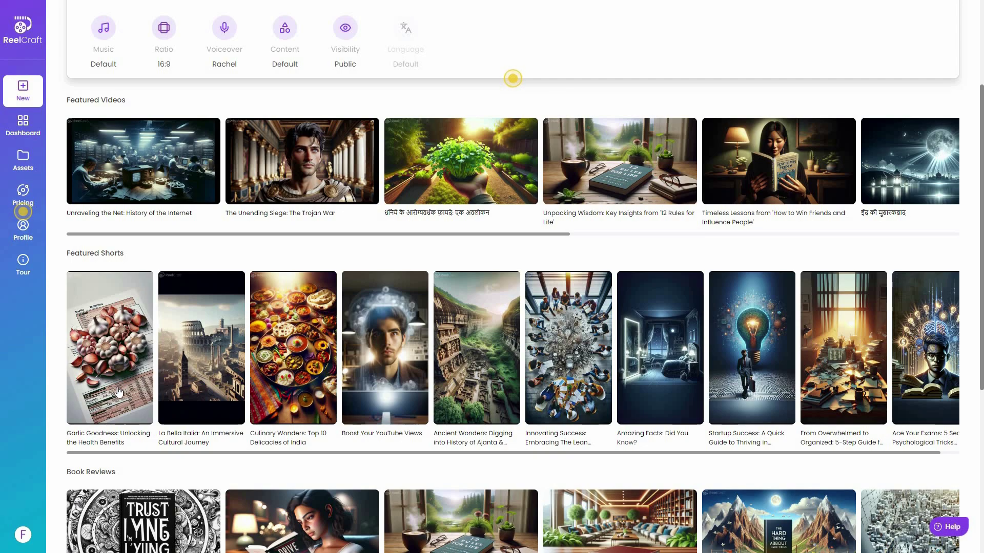
click(97, 360)
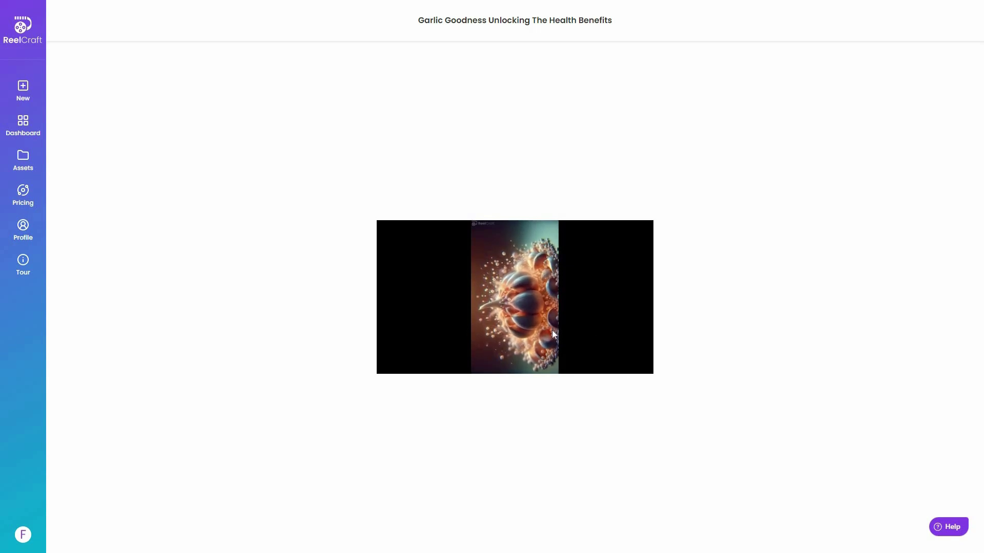
mouse_move(388, 354)
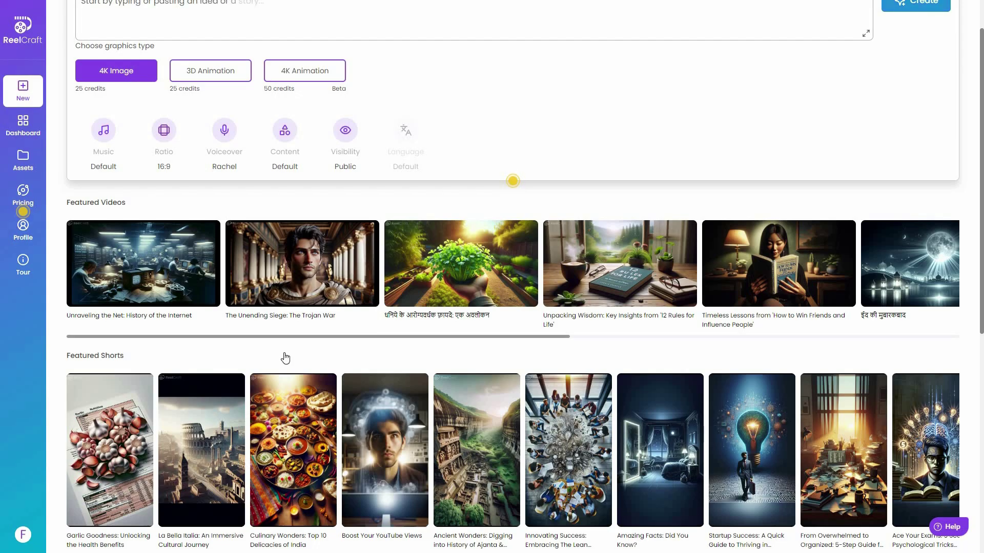
scroll(282, 358, down, 3)
scroll(285, 363, up, 3)
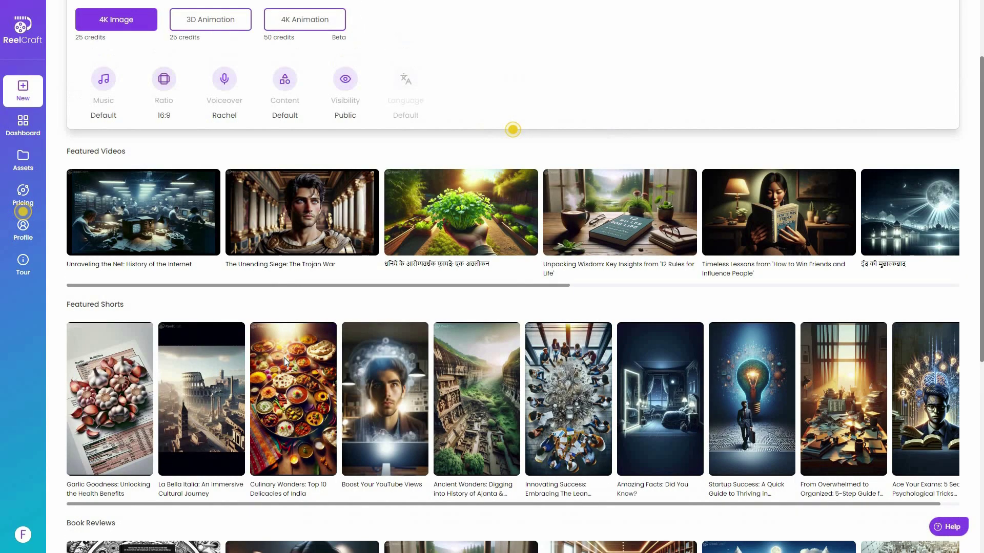
scroll(285, 362, up, 1)
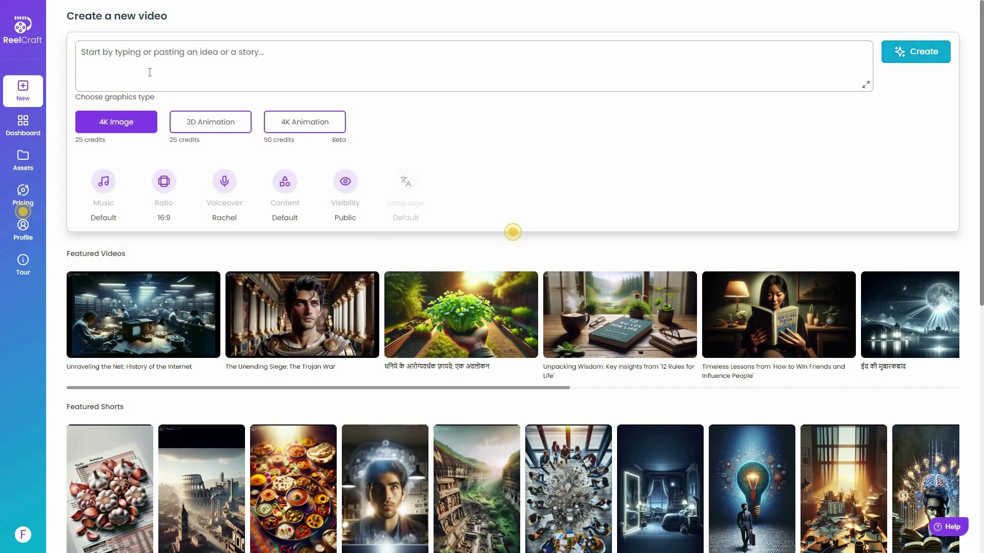
Enter "how to stay fit in summer" as the idea for the new video
click(100, 52)
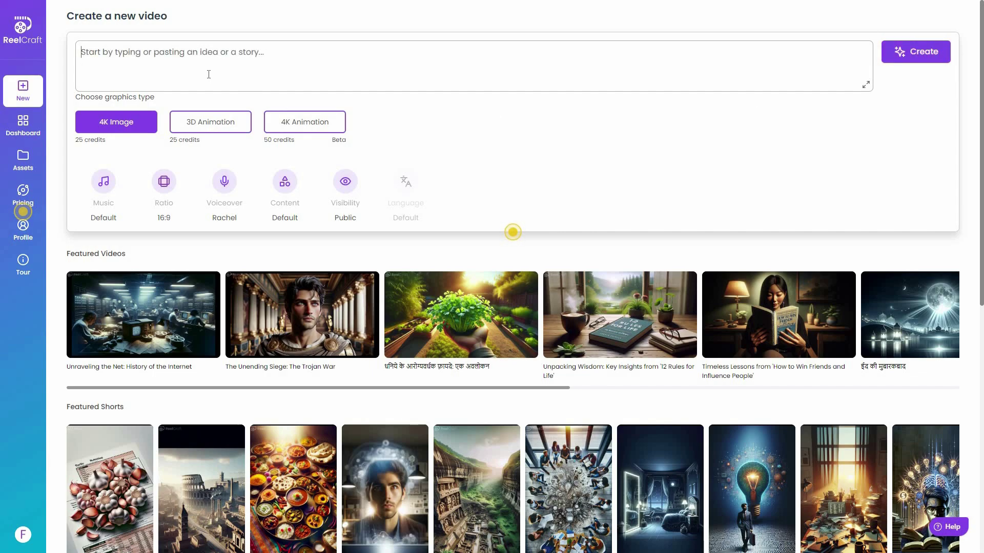
click(139, 70)
text(how to stay fit in summer)
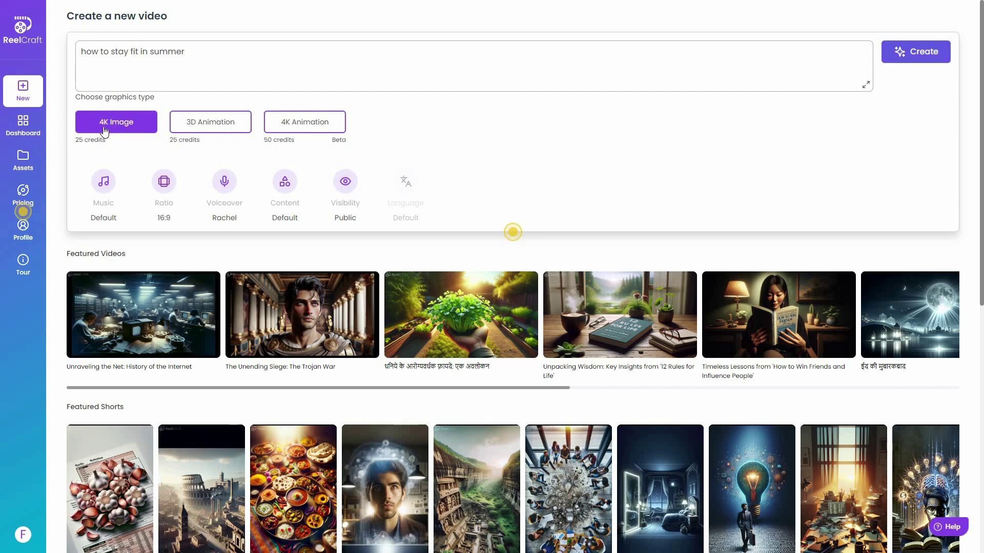
Examine the 3D Animation and 4K Animation graphics types and the option to upload custom background music
click(232, 126)
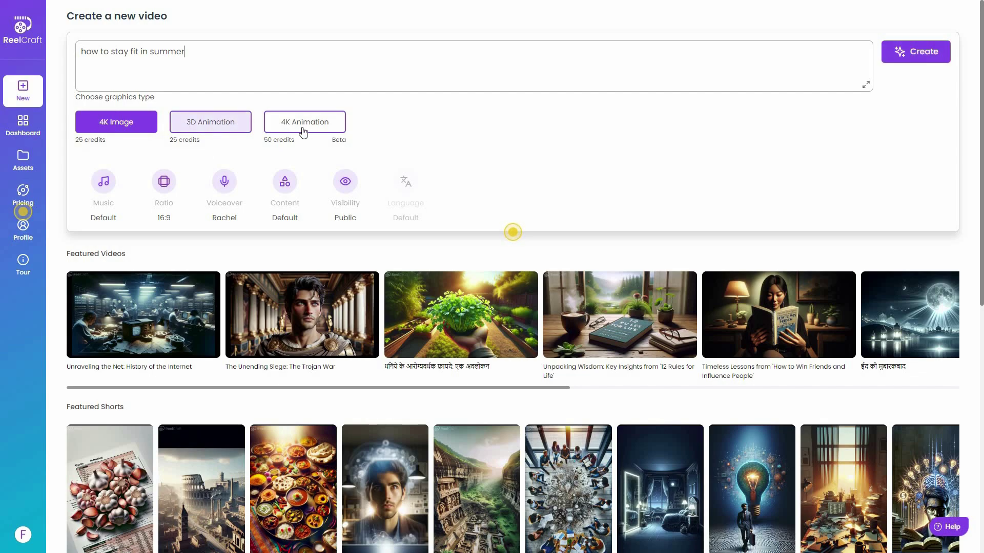
click(338, 128)
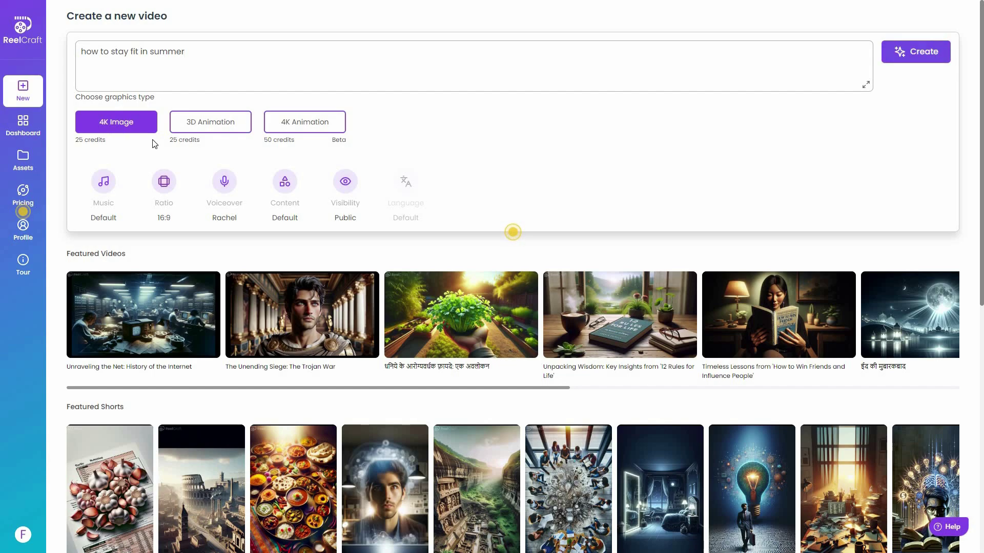
click(233, 127)
click(104, 181)
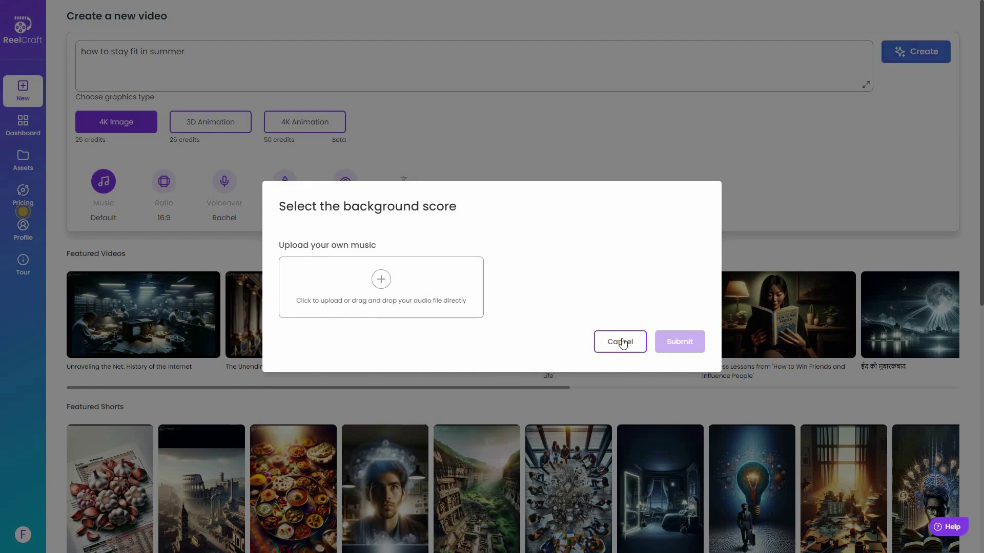
Switch the video ratio to 9:16 and back to 16:9
click(164, 192)
click(176, 181)
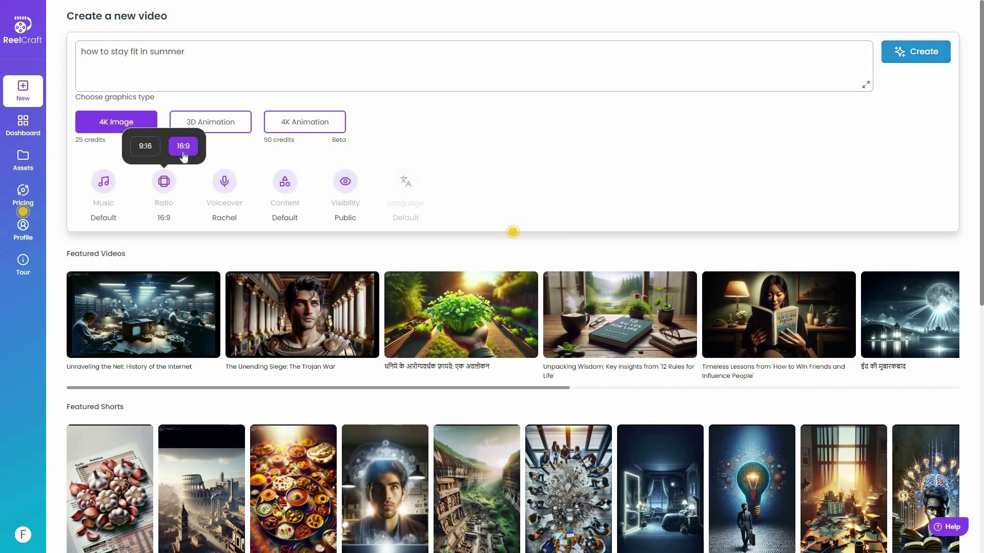
click(144, 151)
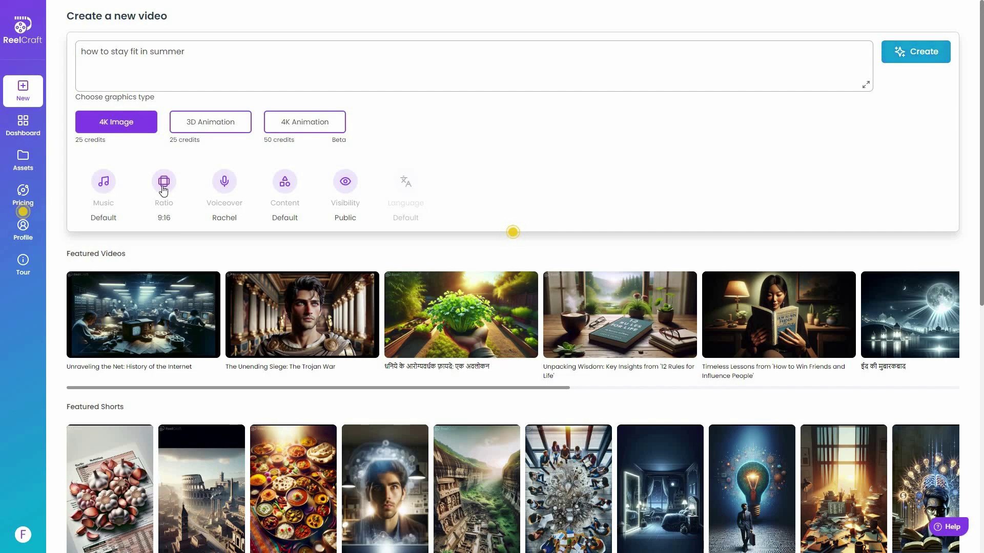
mouse_move(180, 153)
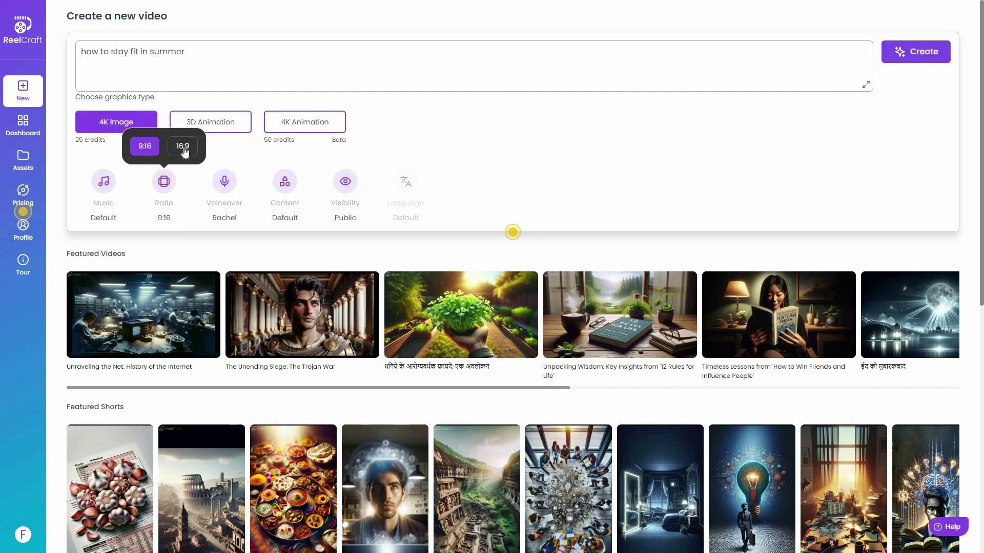
click(177, 224)
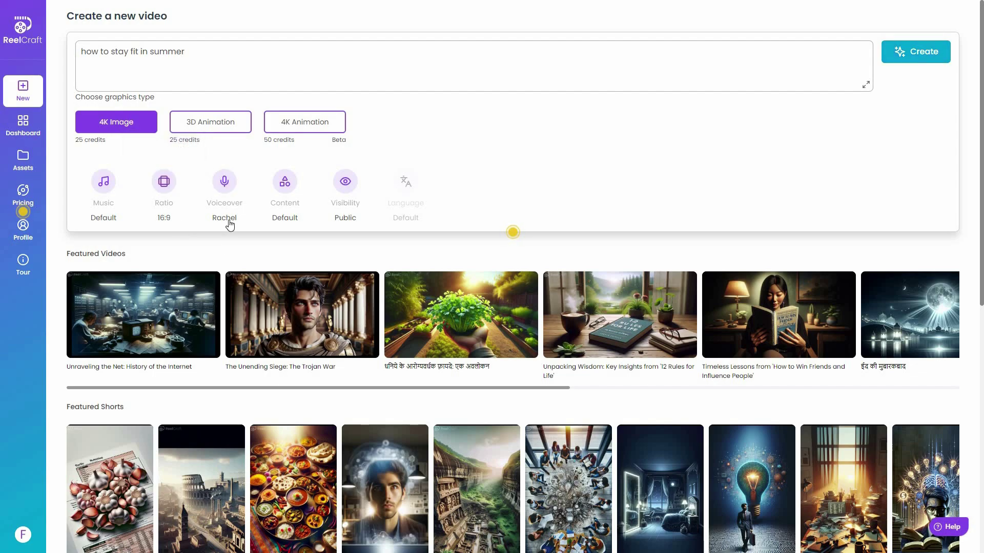
Preview the Dave, Clyde and Domi narration voices and close the voice selection without choosing a new one
click(228, 189)
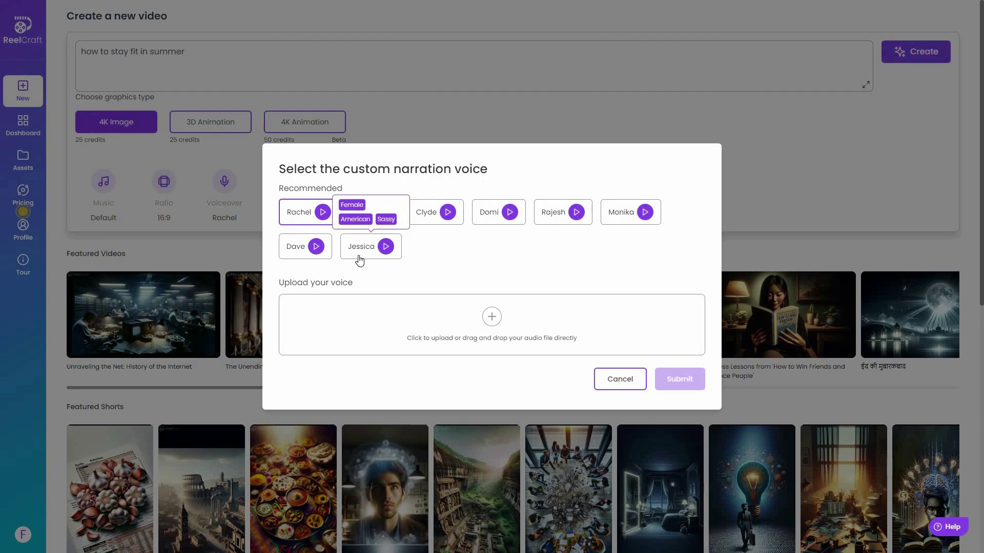
mouse_move(291, 257)
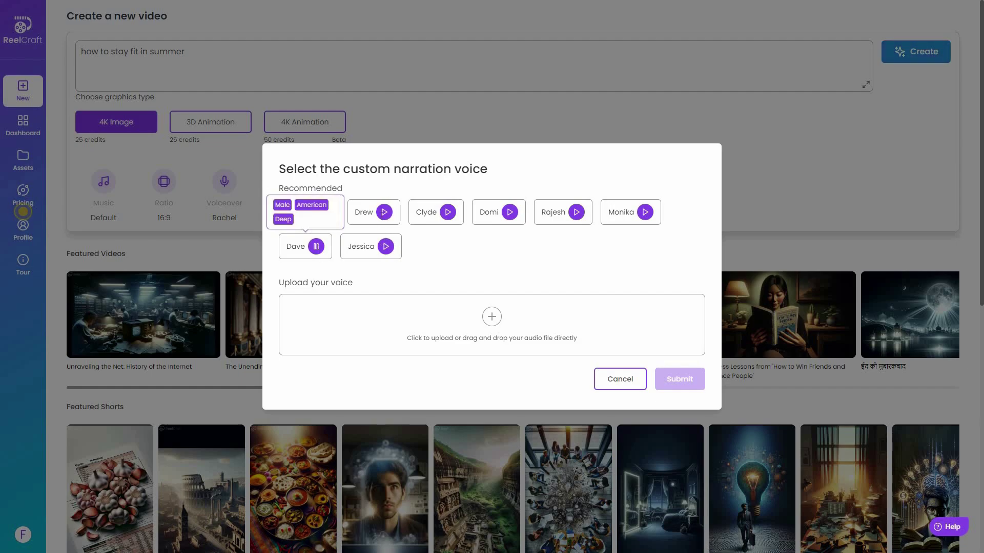
click(448, 212)
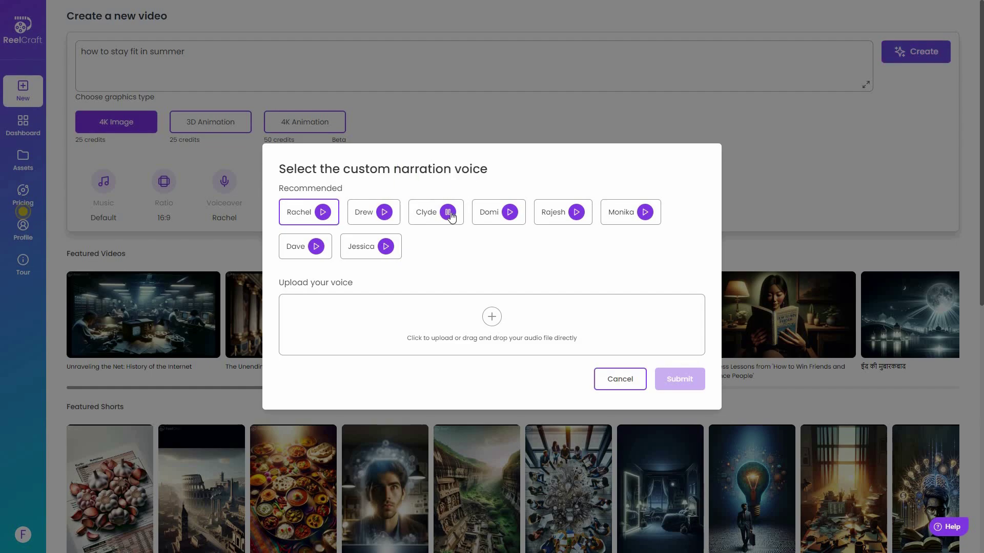
click(510, 213)
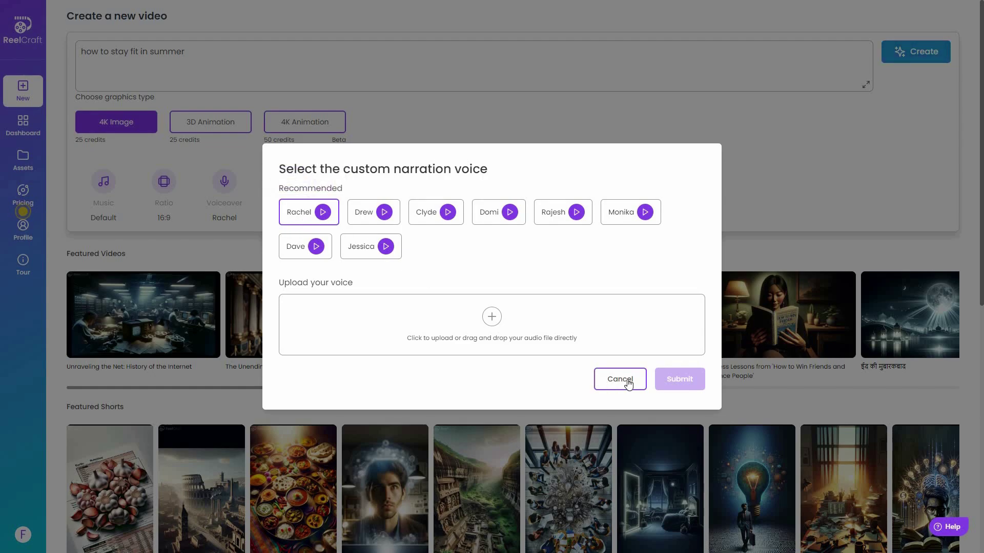
Set the video's content type to Concept Explanation and check the available visibility options
click(282, 203)
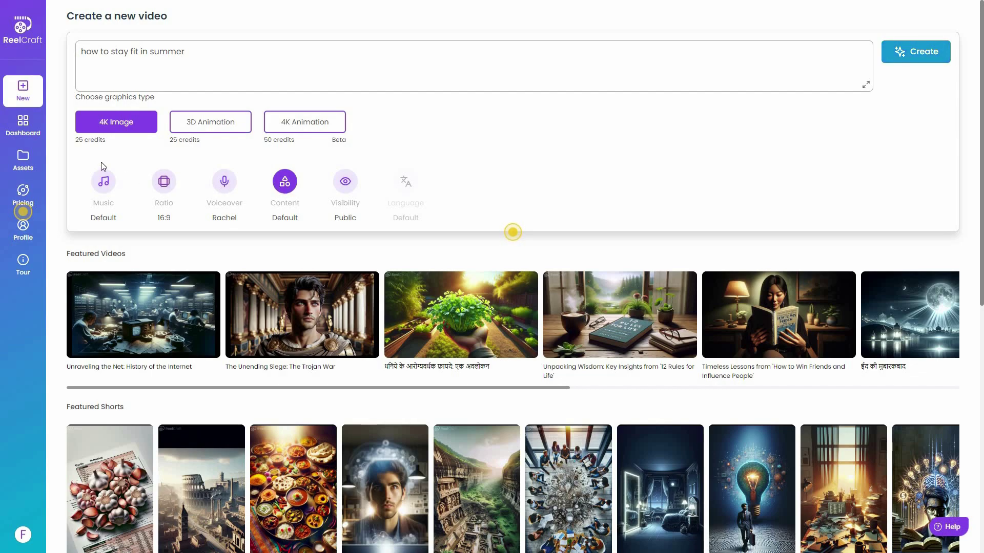
click(288, 192)
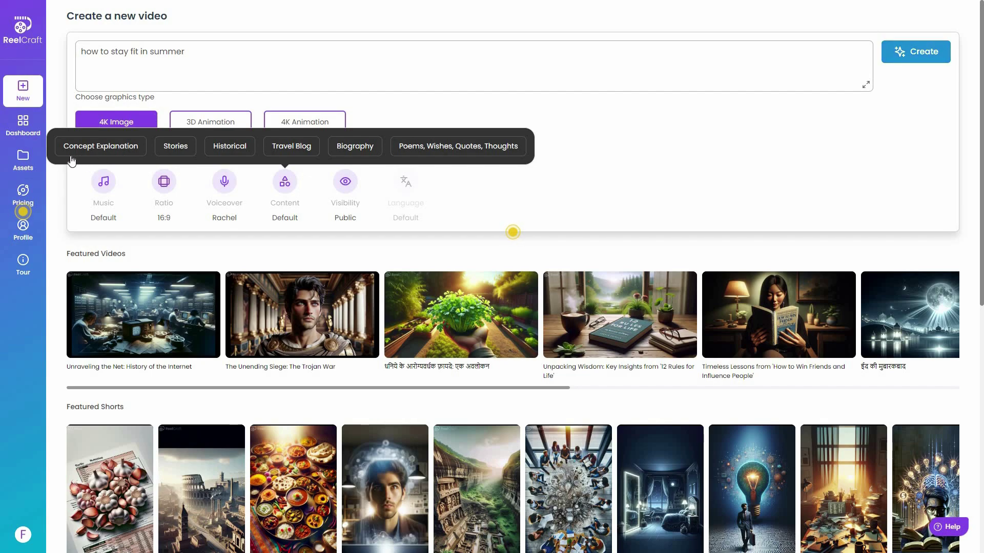
click(117, 153)
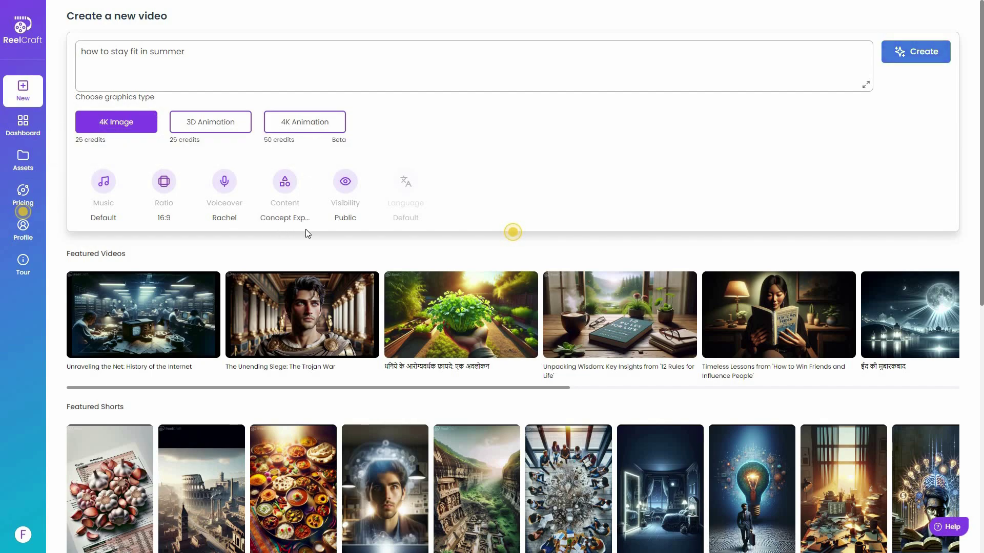
click(345, 181)
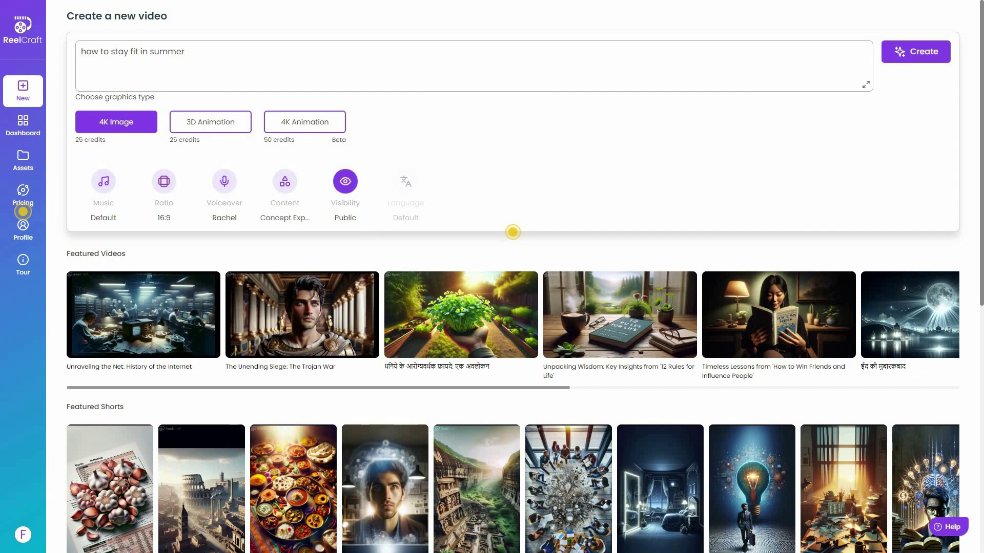
click(345, 181)
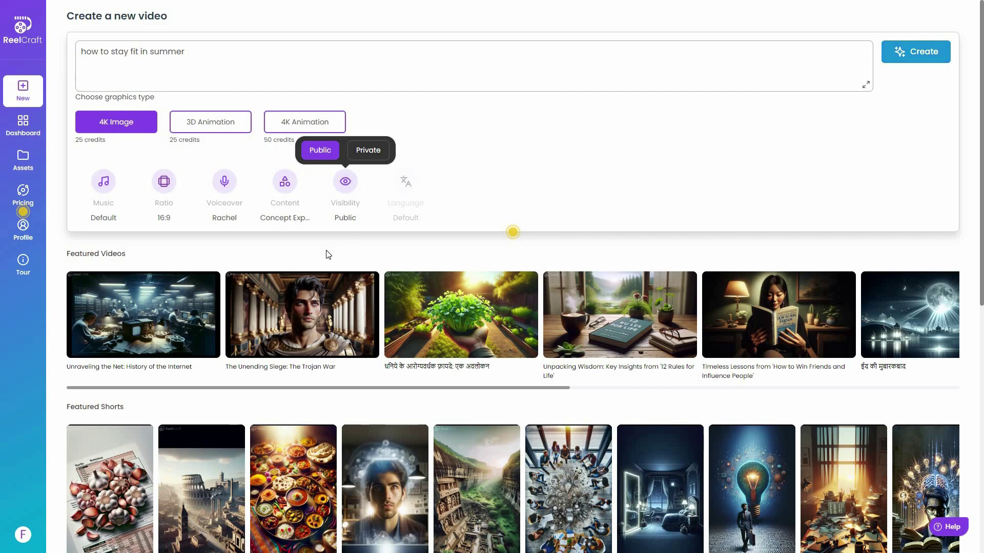
Generate the video as a concept explanation with the prompt type "Transform the given idea into a story" and play the result
click(927, 54)
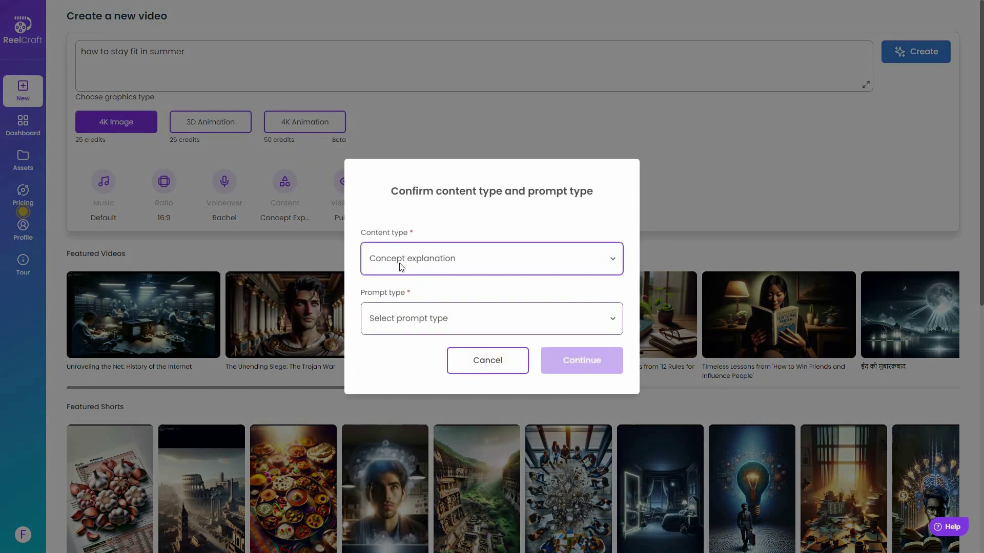
click(445, 267)
key(Escape)
click(460, 327)
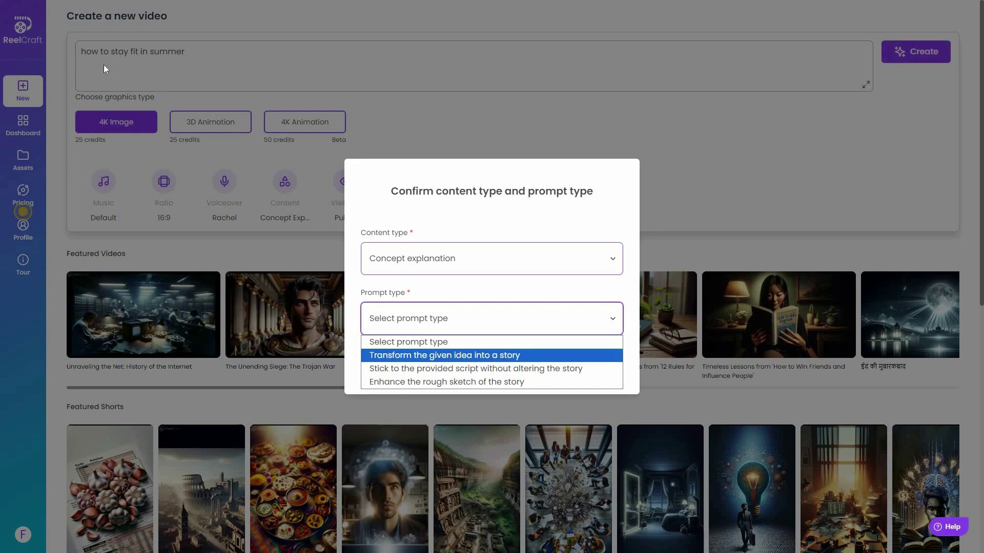
key(Up)
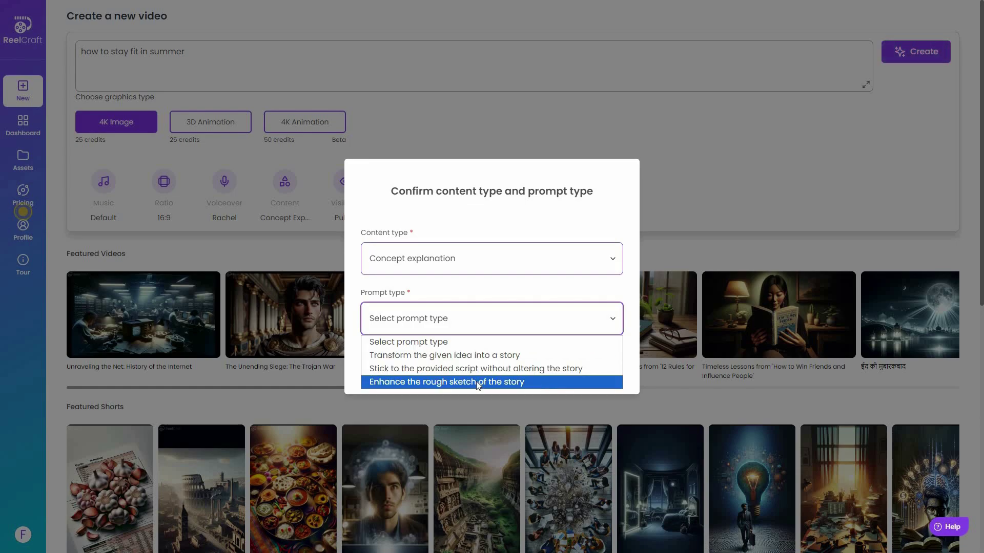
click(406, 356)
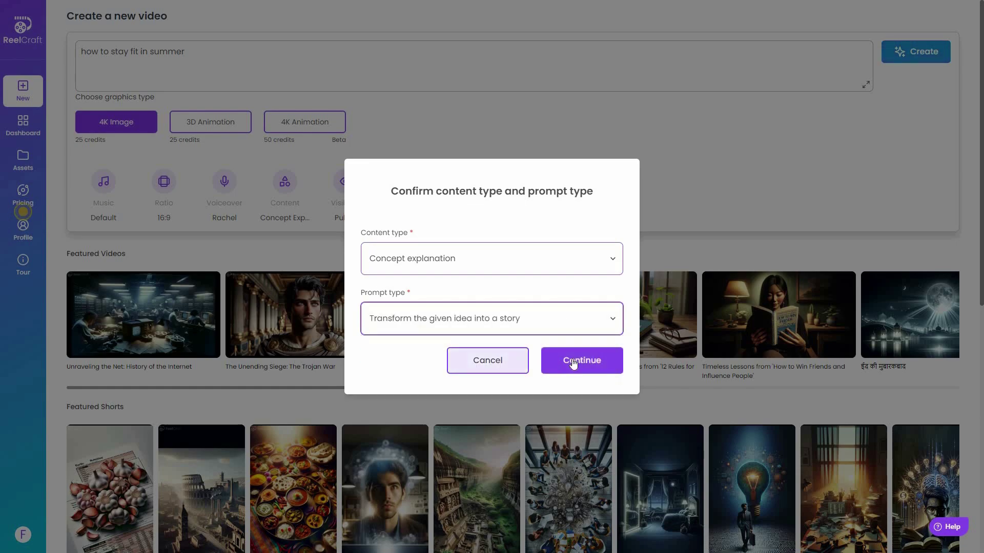
click(573, 364)
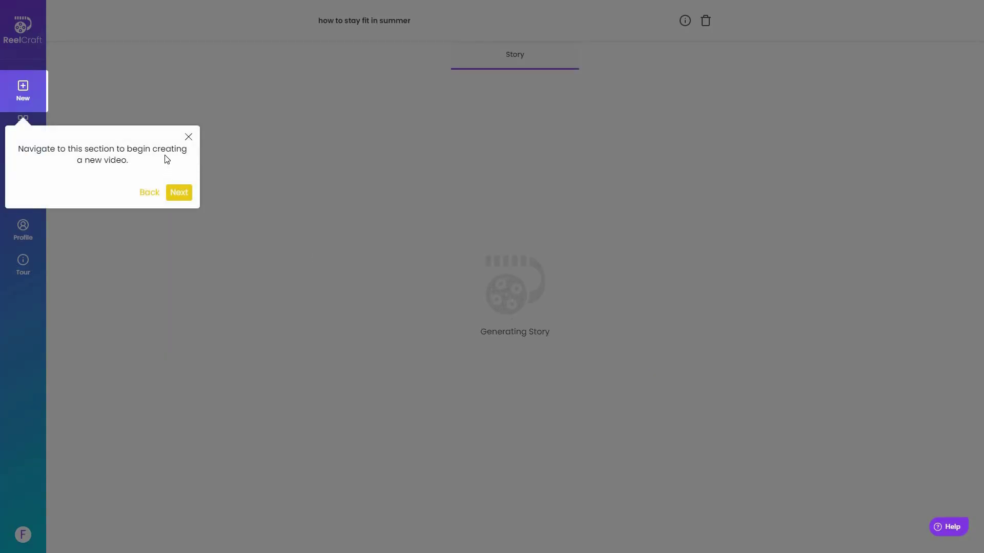
click(189, 136)
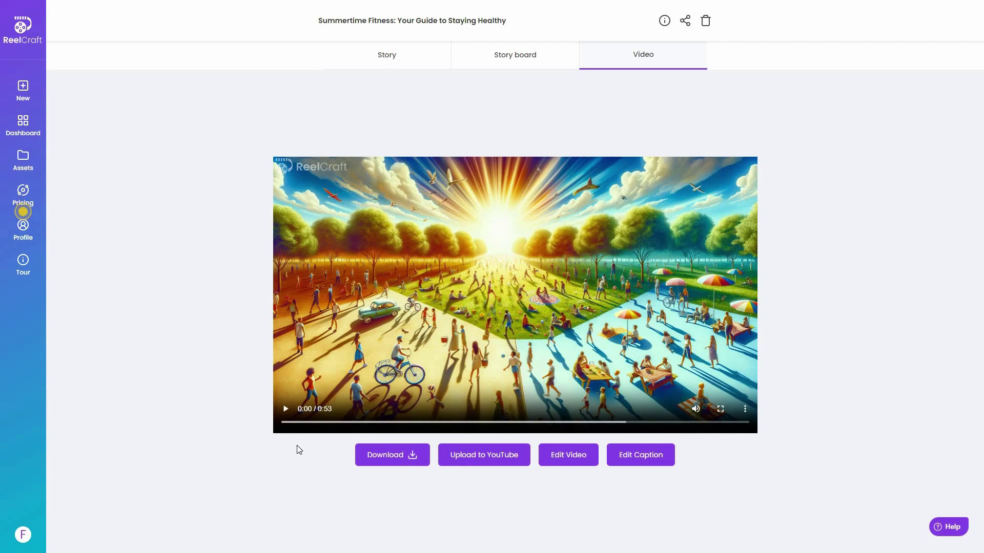
click(285, 410)
Set the video's background music volume to 3 from the storyboard and submit the change
click(551, 76)
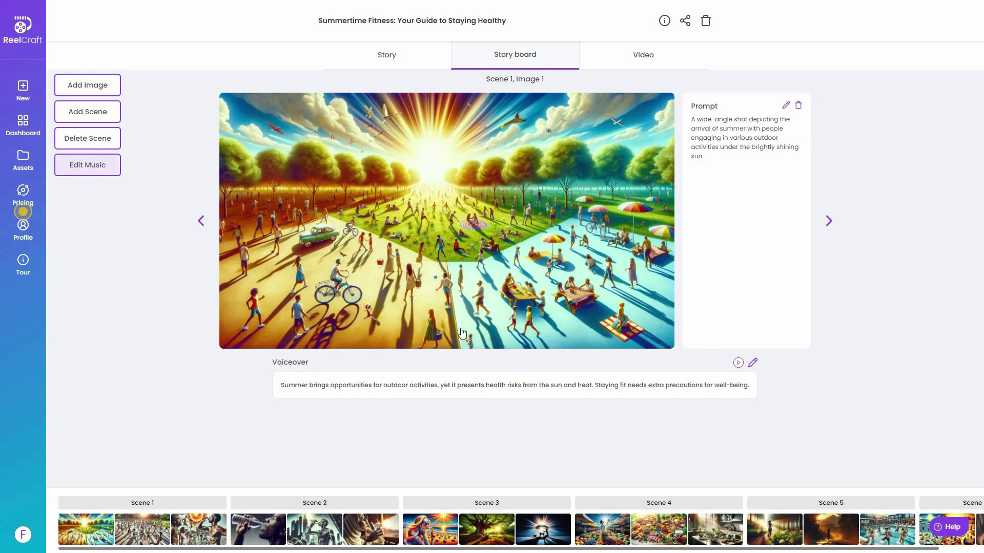
click(110, 168)
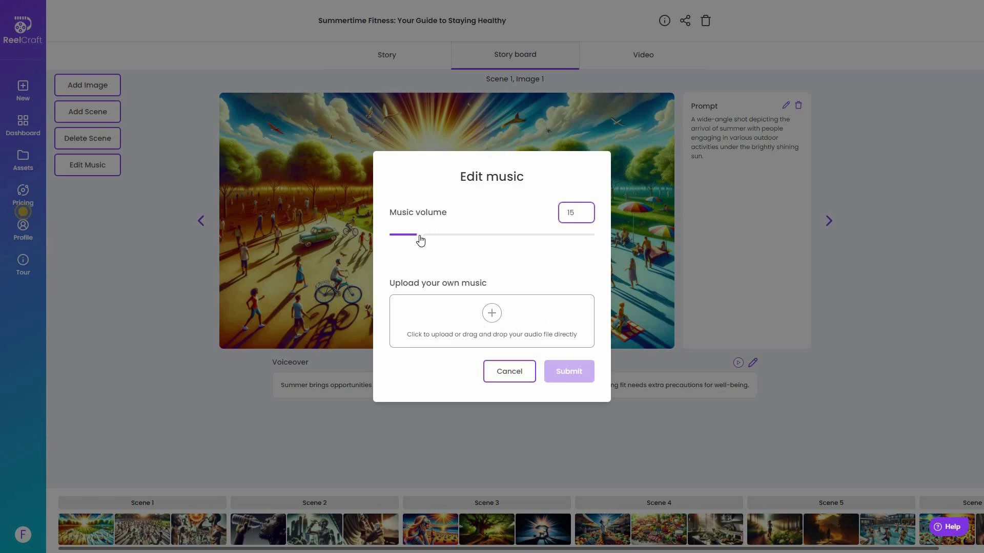
drag(420, 239, 401, 237)
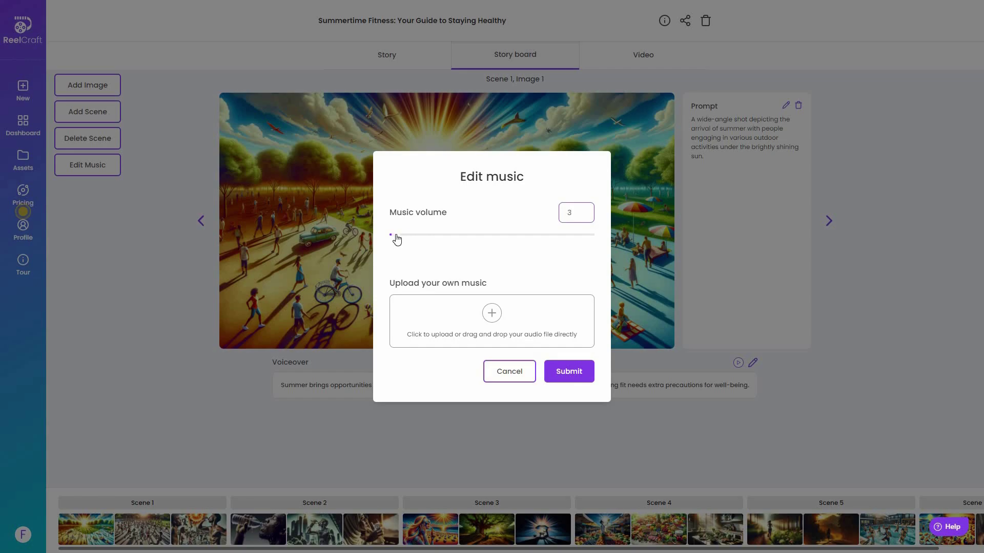
click(566, 372)
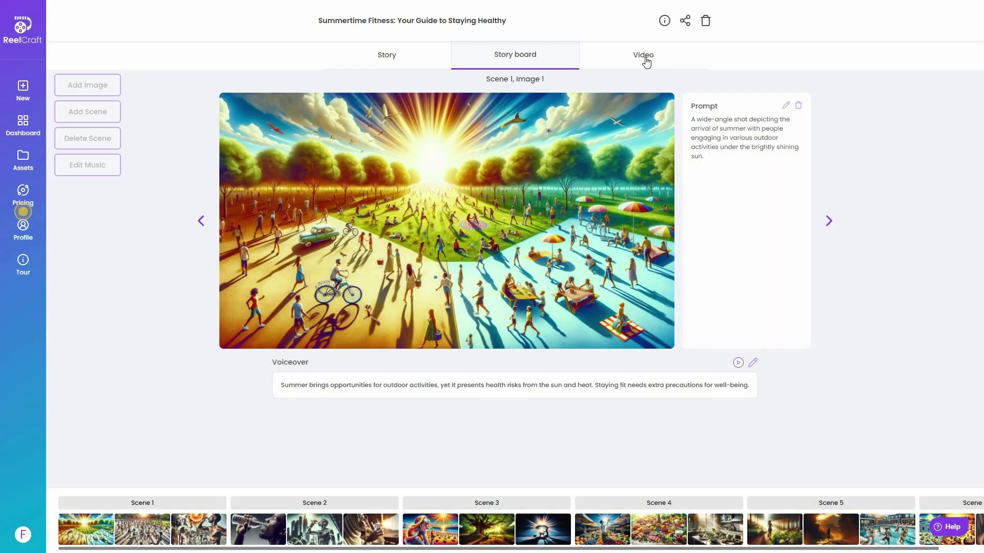
Play the opening scenes of the updated video to check the music volume, and pause it
click(646, 58)
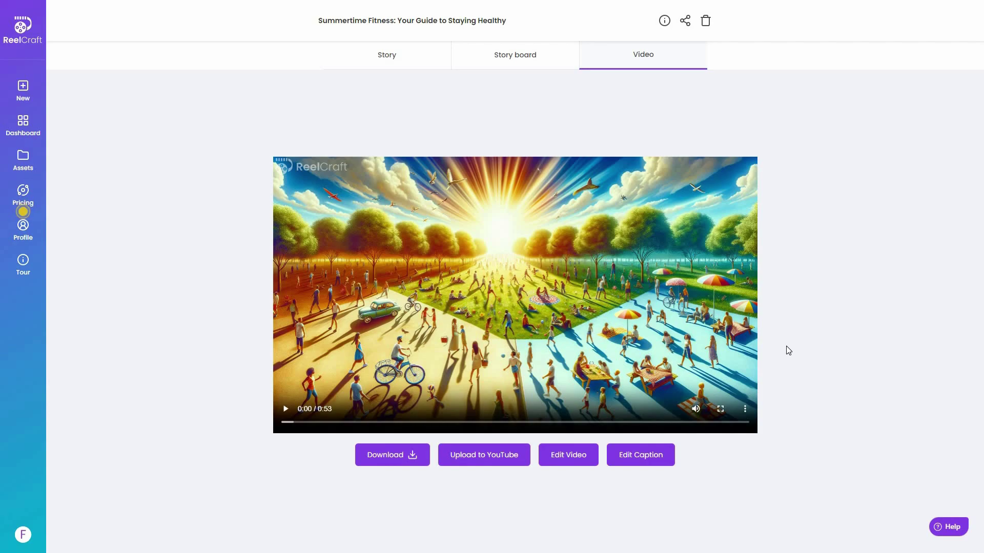
click(285, 410)
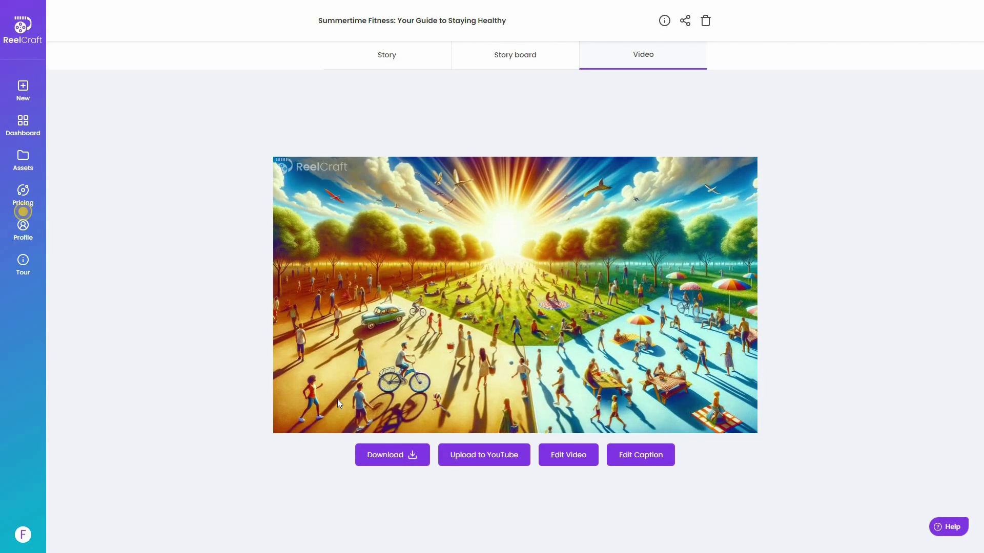
mouse_move(646, 331)
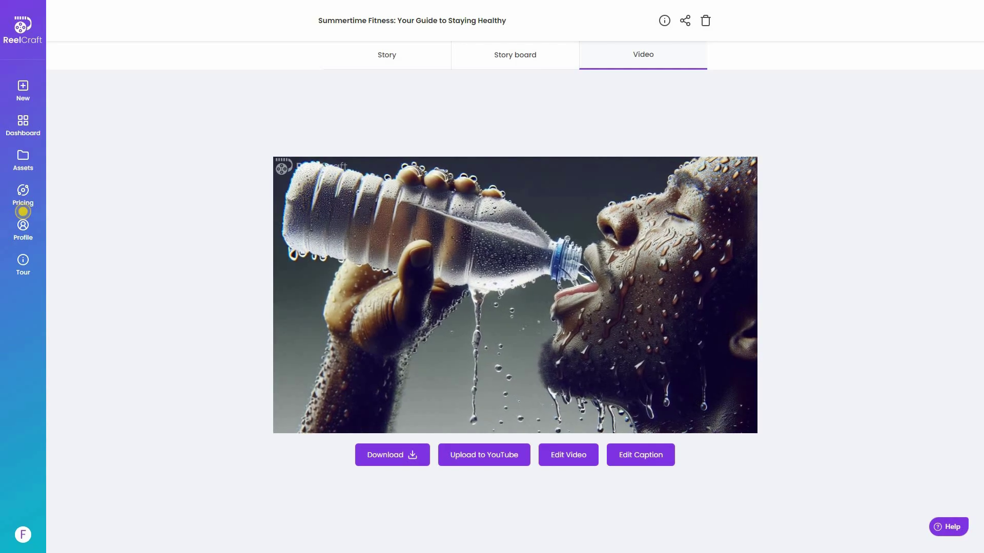
mouse_move(285, 411)
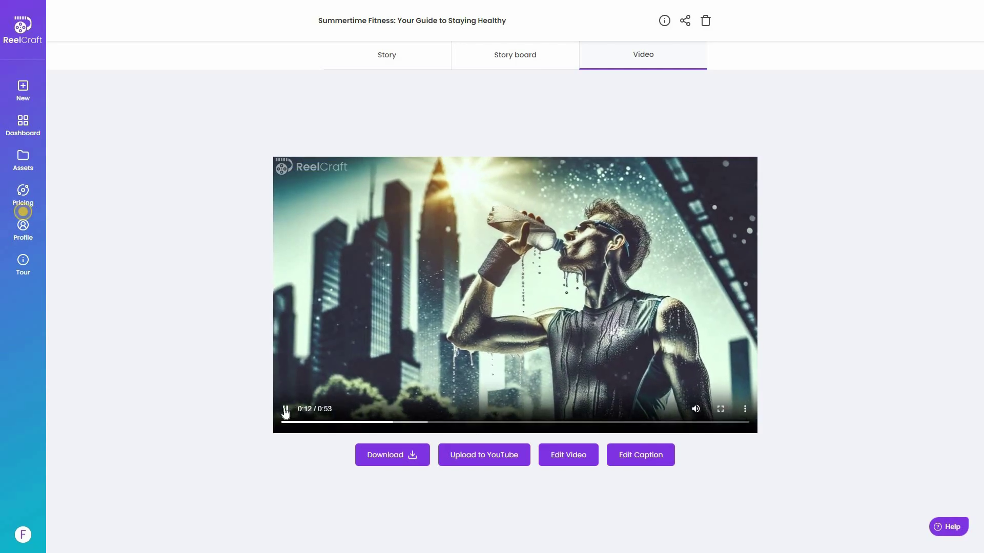
key(space)
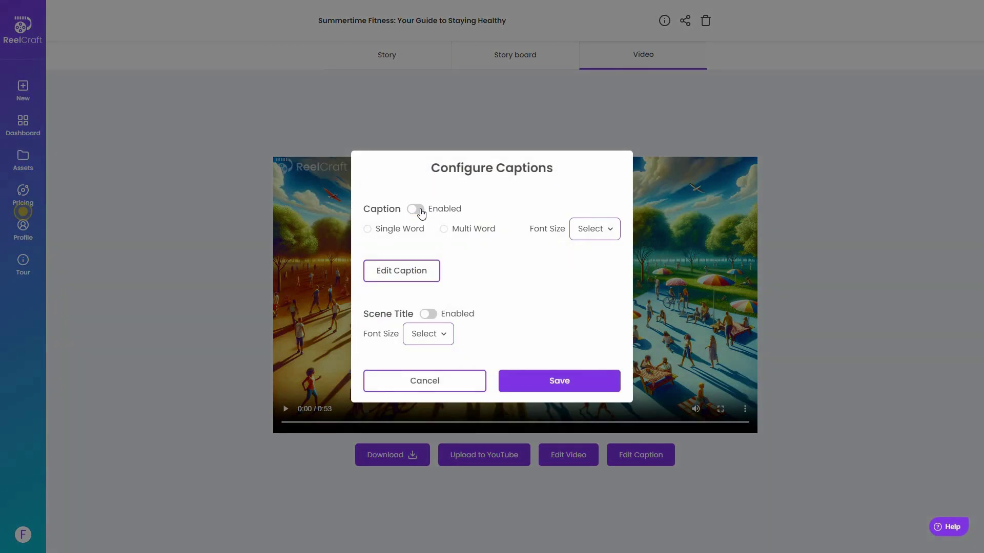
Enable single-word captions, check the available font sizes and review the caption words and their timings
click(368, 237)
click(595, 229)
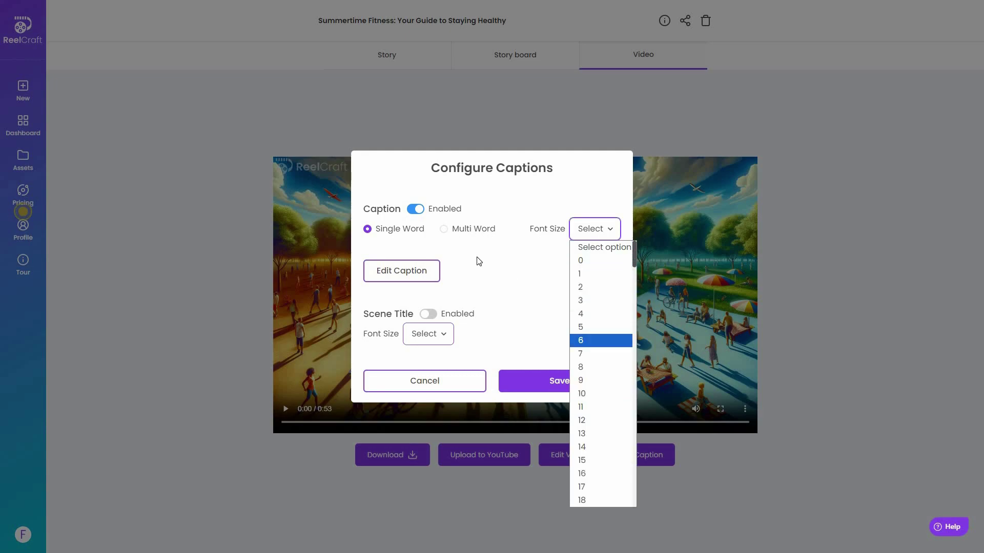
click(403, 272)
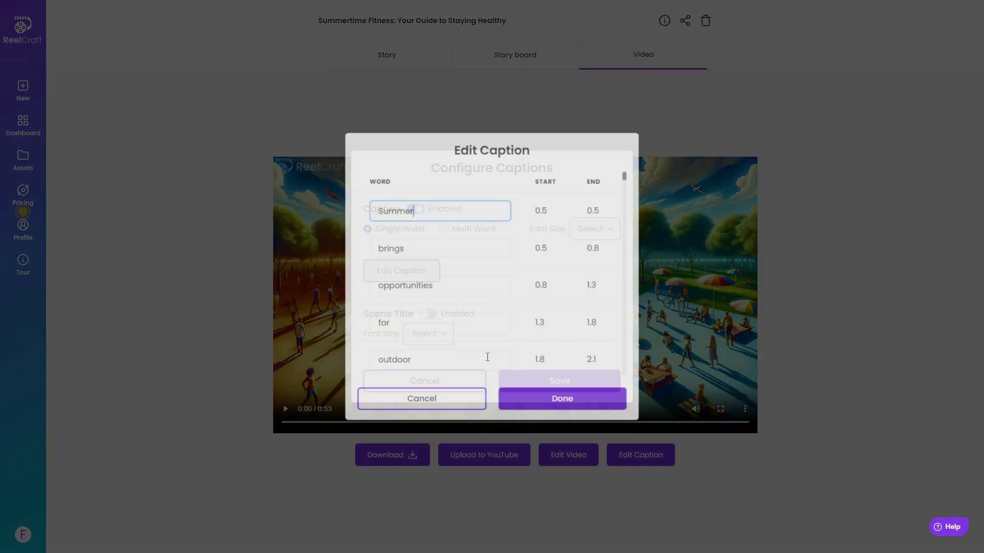
scroll(478, 369, down, 3)
scroll(547, 241, down, 5)
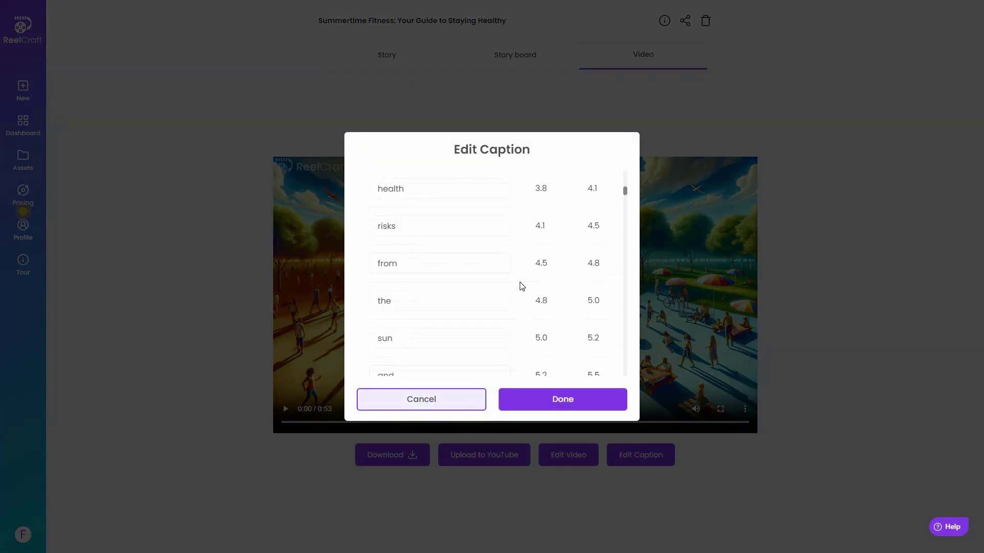
key(Escape)
Enable the scene title, check its font size options and save the caption configuration
click(456, 315)
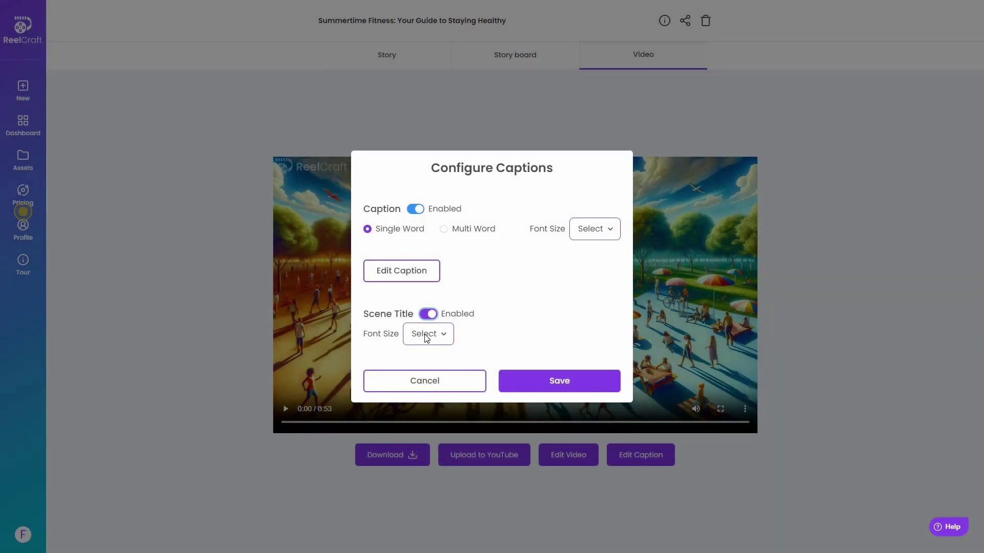
click(429, 333)
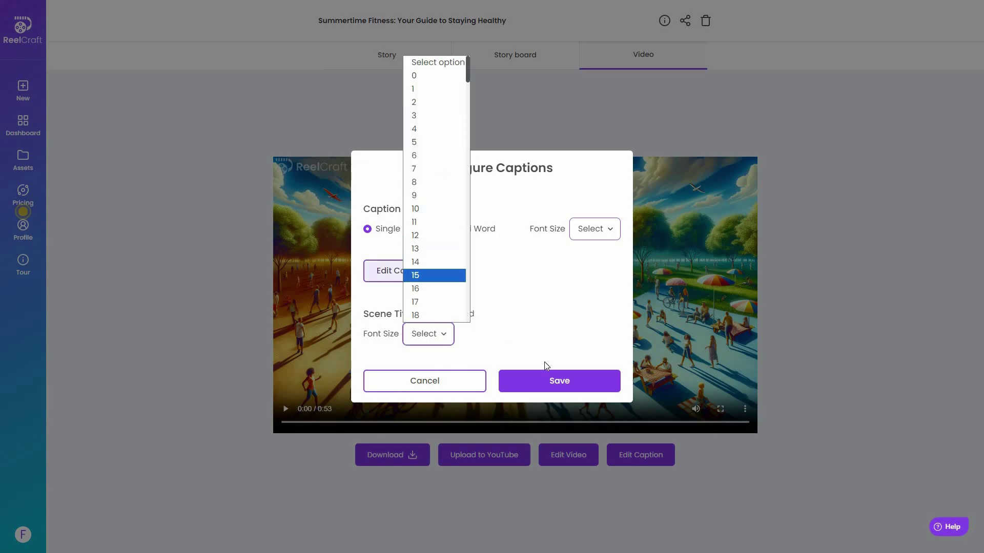
click(529, 379)
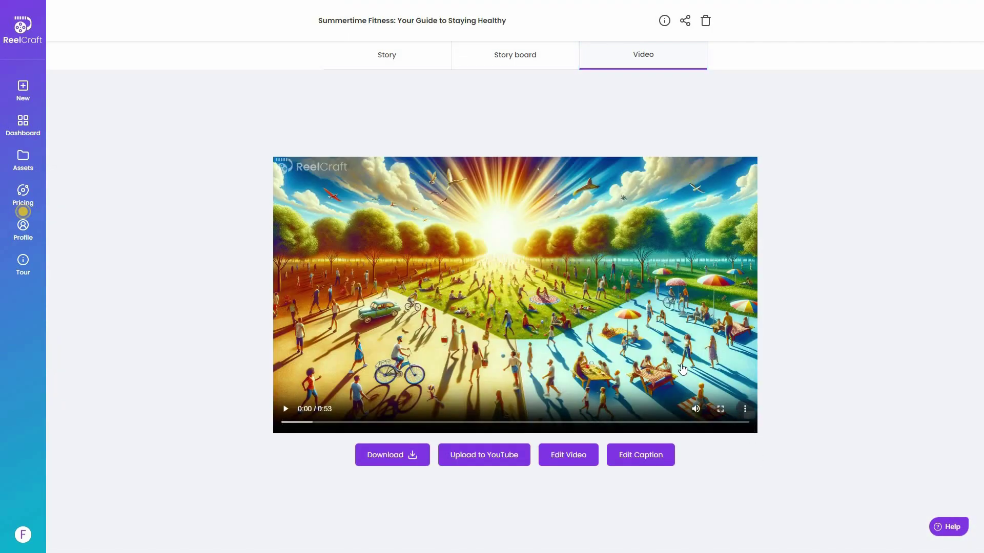
Turn on captions in the video player and play the opening second of the video
click(745, 408)
click(285, 413)
click(287, 413)
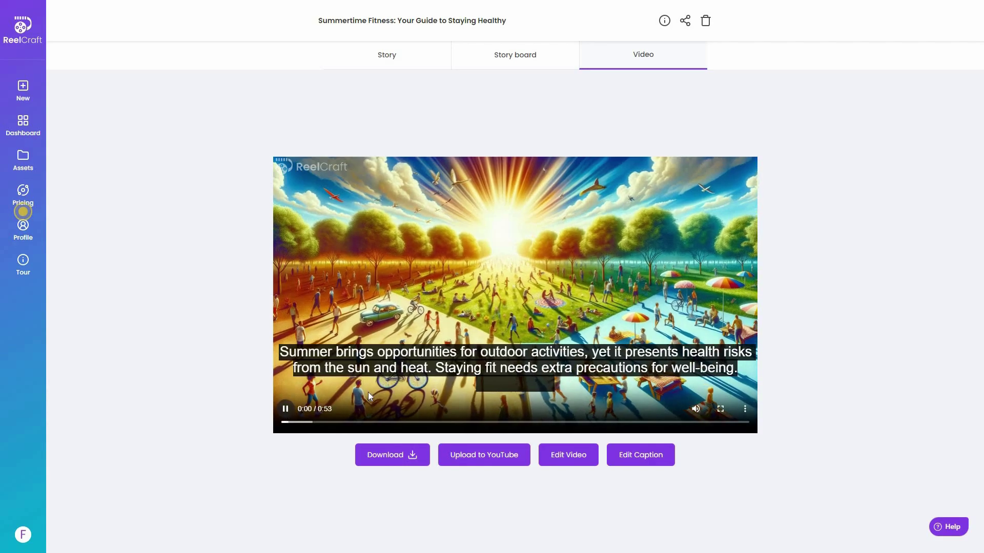
click(487, 368)
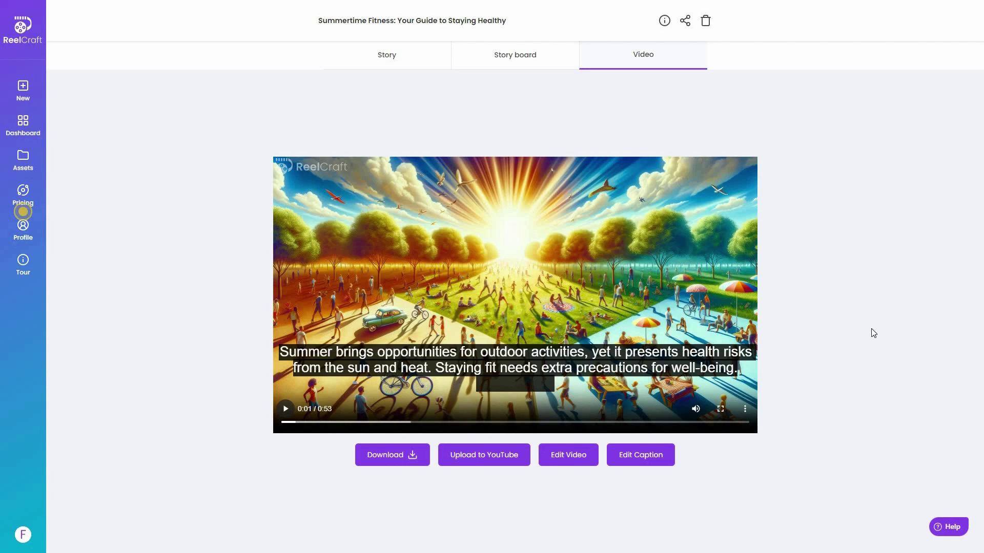
Browse the storyboard images of Scene 2 and Scene 3 with their prompts and voiceovers
click(528, 62)
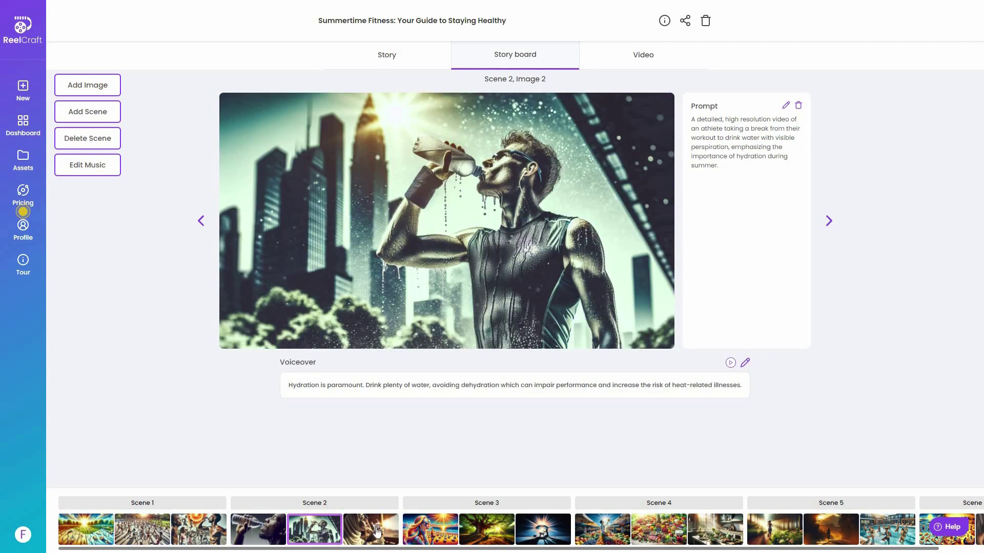
click(345, 530)
click(333, 528)
click(264, 535)
click(442, 533)
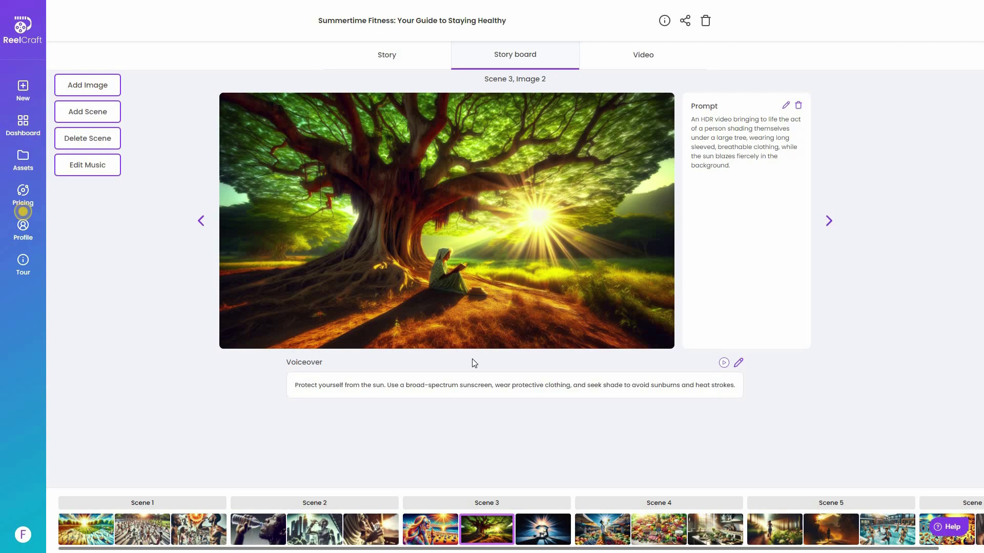
Examine the create, select and search options for adding an image to Scene 3, and leave without adding one
click(73, 96)
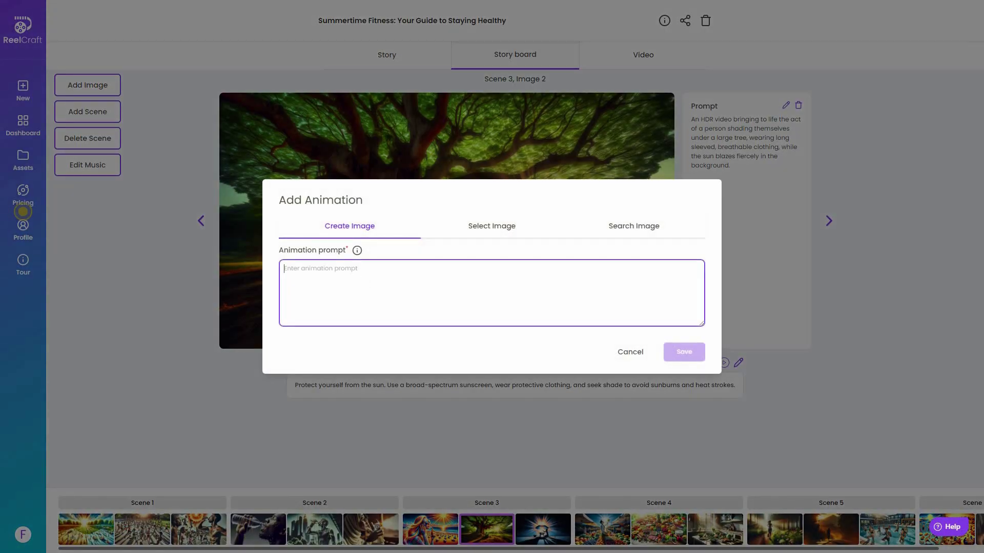
click(480, 233)
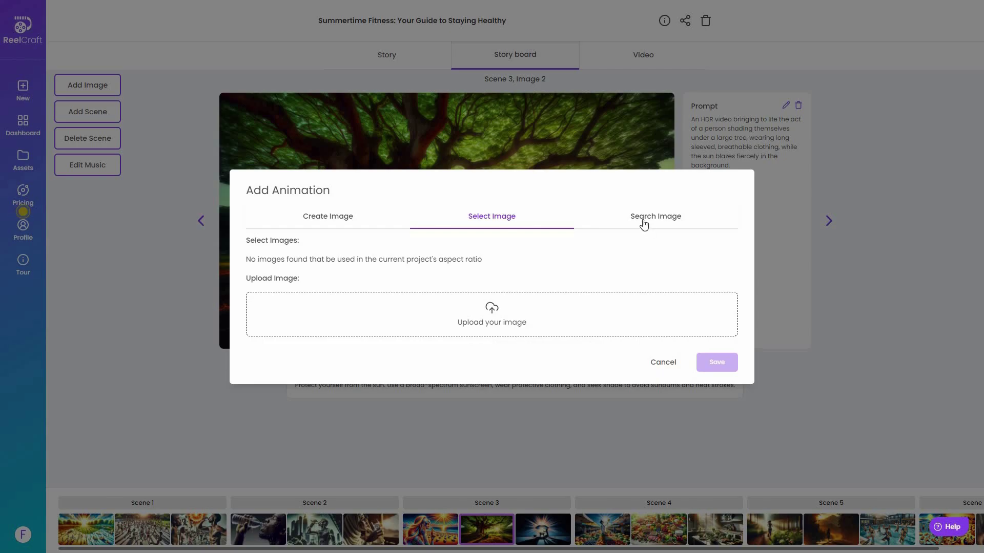
click(702, 217)
click(696, 333)
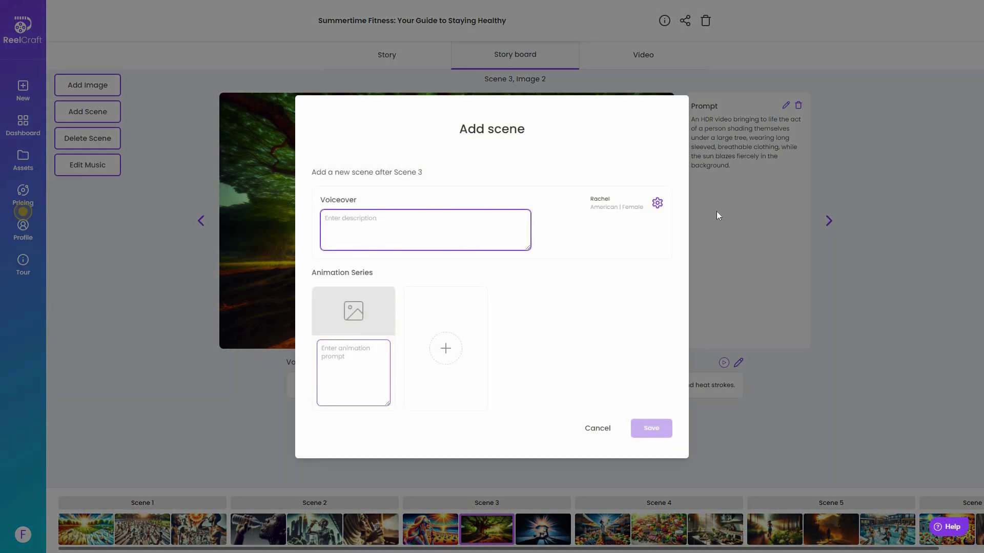
Examine the voiceover voices and animation series options for a new scene after Scene 3, and close without saving
click(657, 204)
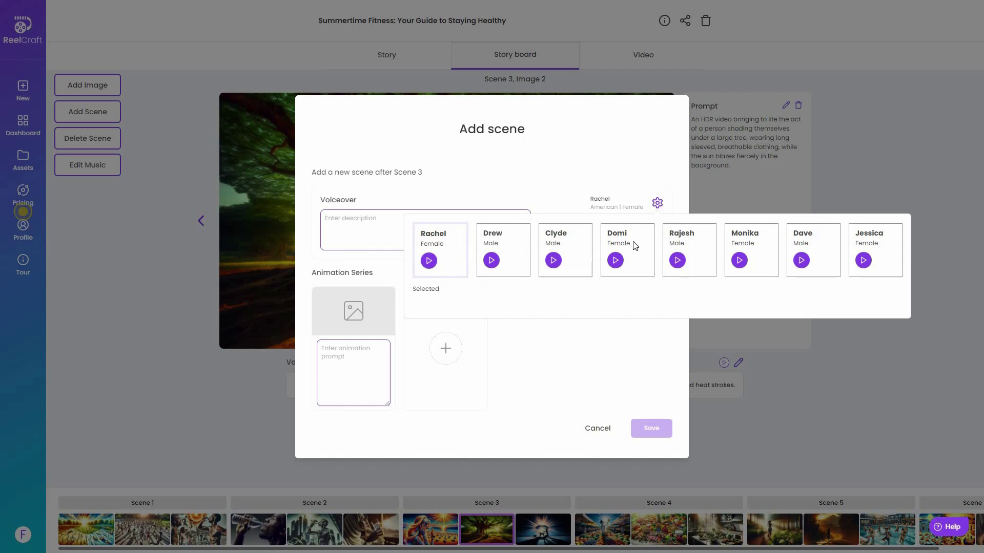
click(333, 320)
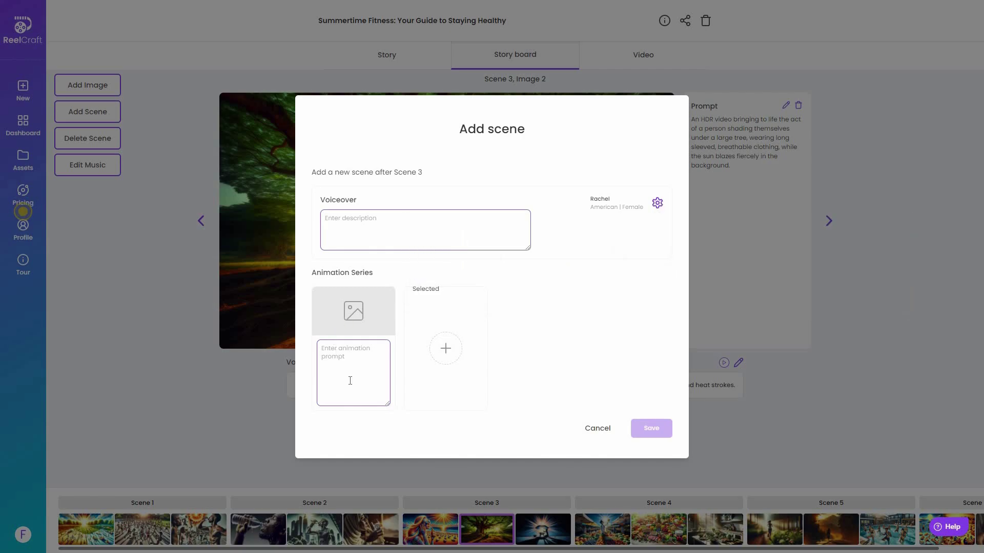
click(333, 374)
click(453, 326)
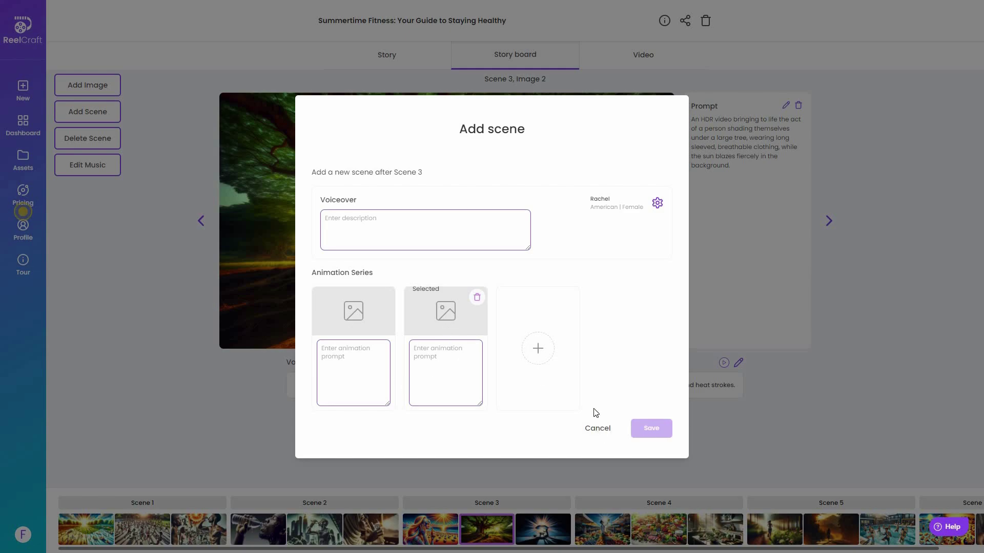
click(103, 179)
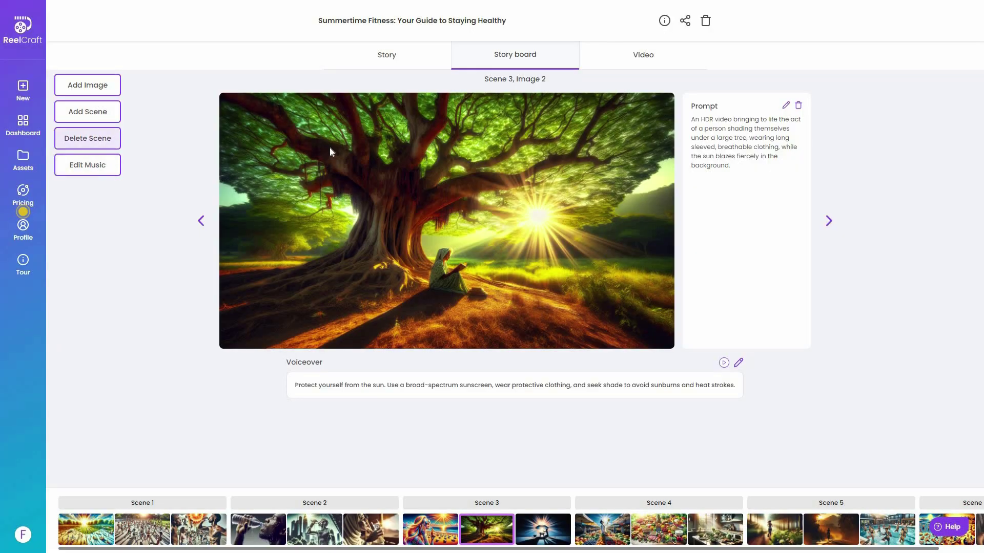
Check the music editing options without changing them and view the second image of Scene 4
click(88, 164)
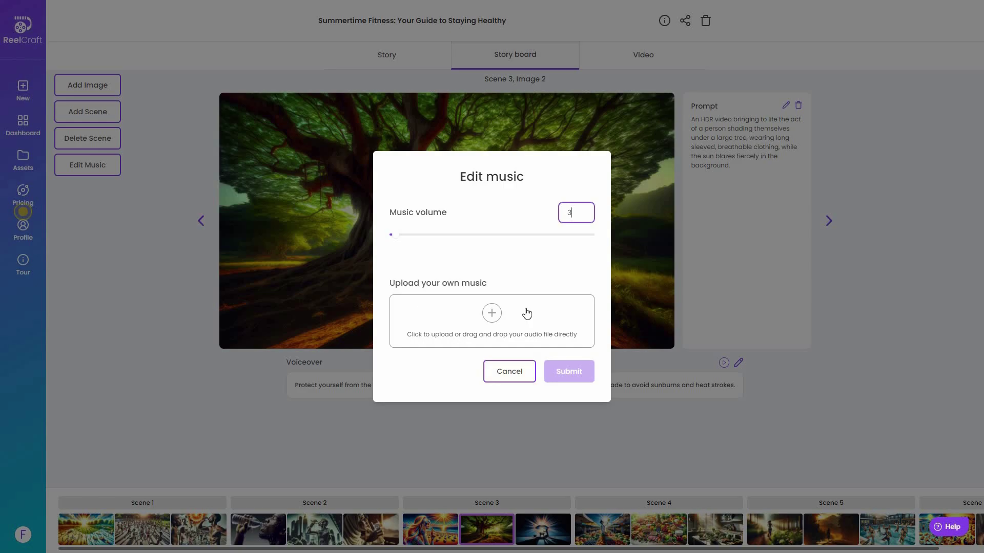
click(453, 456)
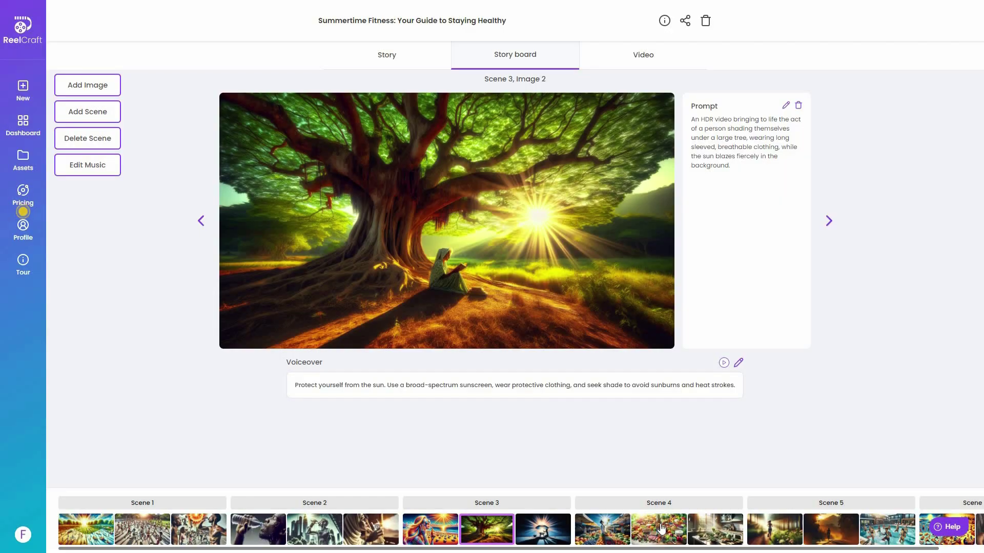
click(659, 528)
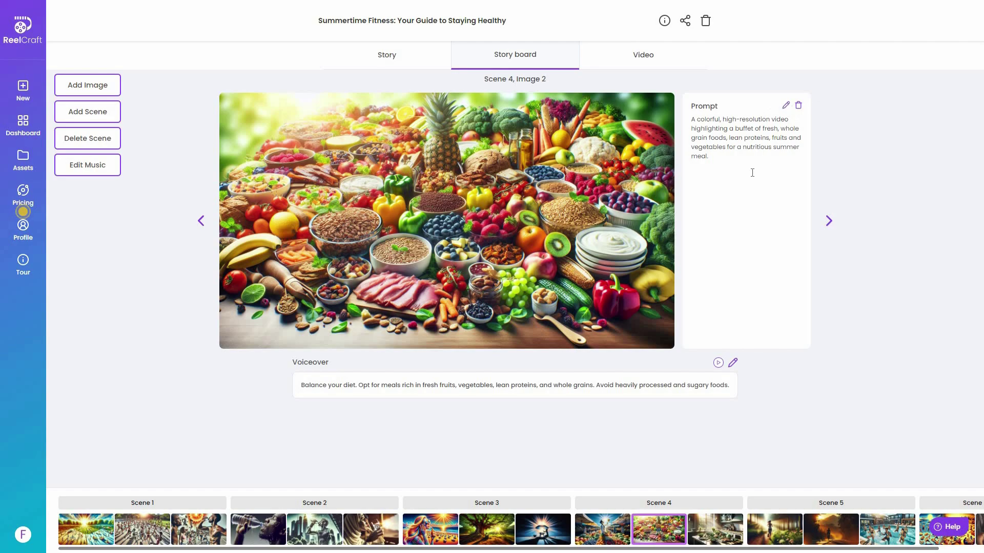
Examine the voiceover text editing and custom narration voice options for Scene 4, Image 2, and leave without saving changes
click(733, 299)
click(732, 363)
click(762, 388)
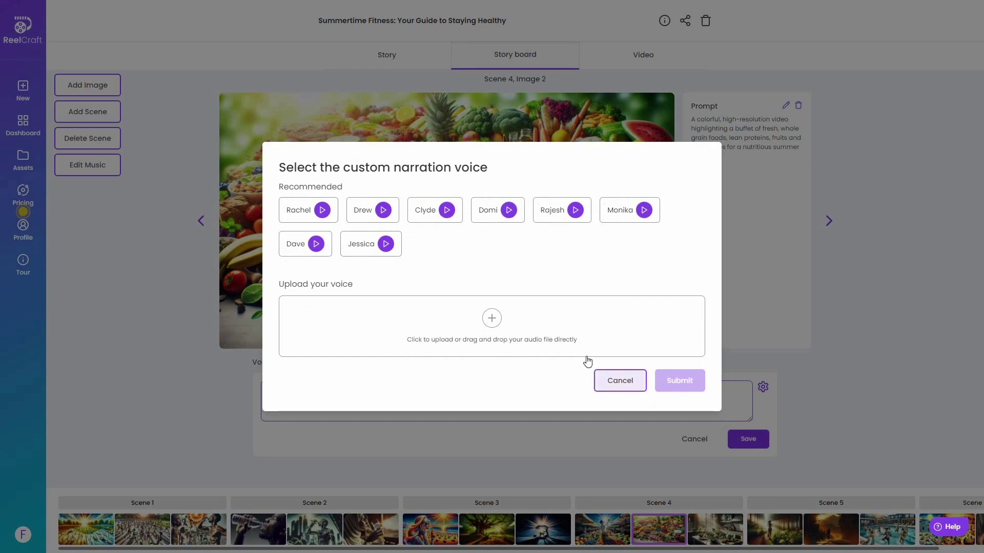
click(620, 381)
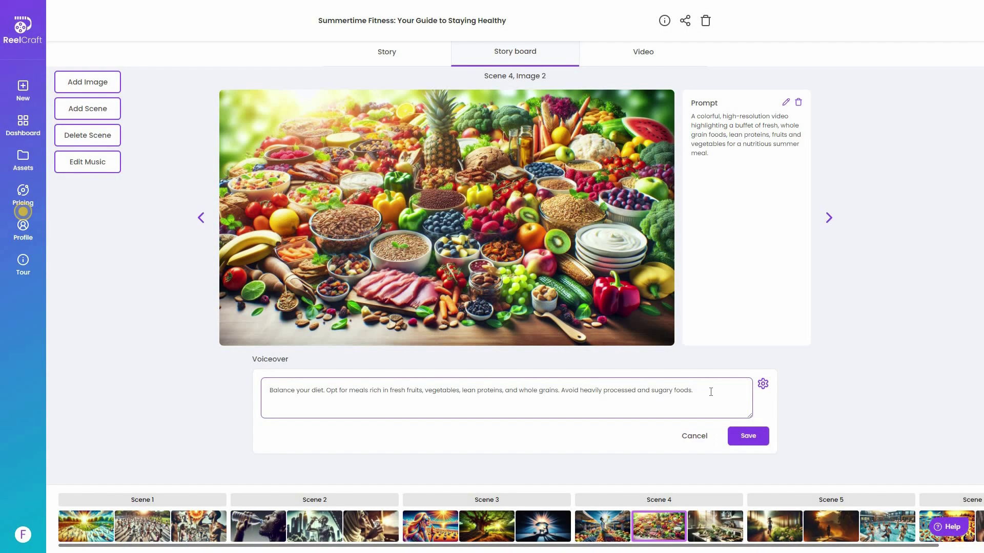
click(500, 391)
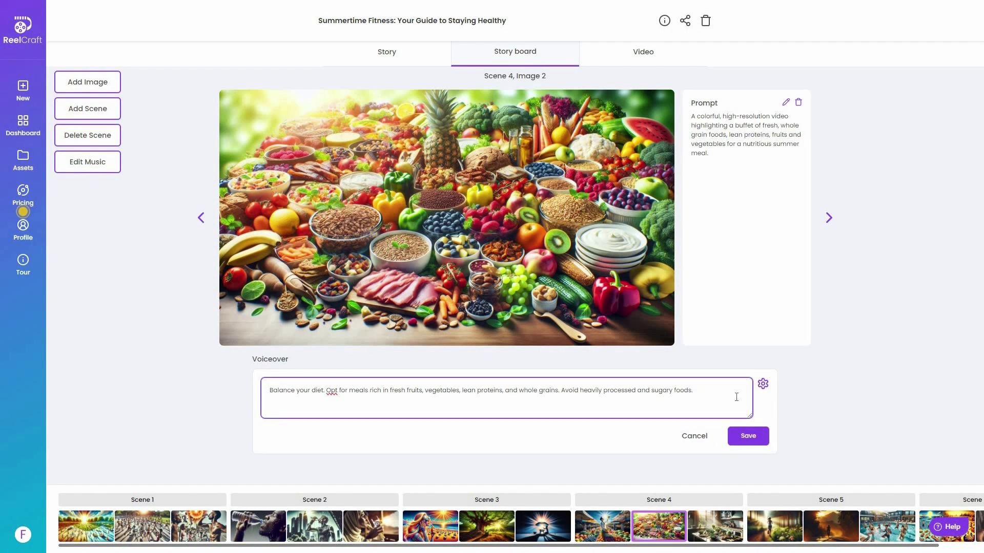
click(589, 450)
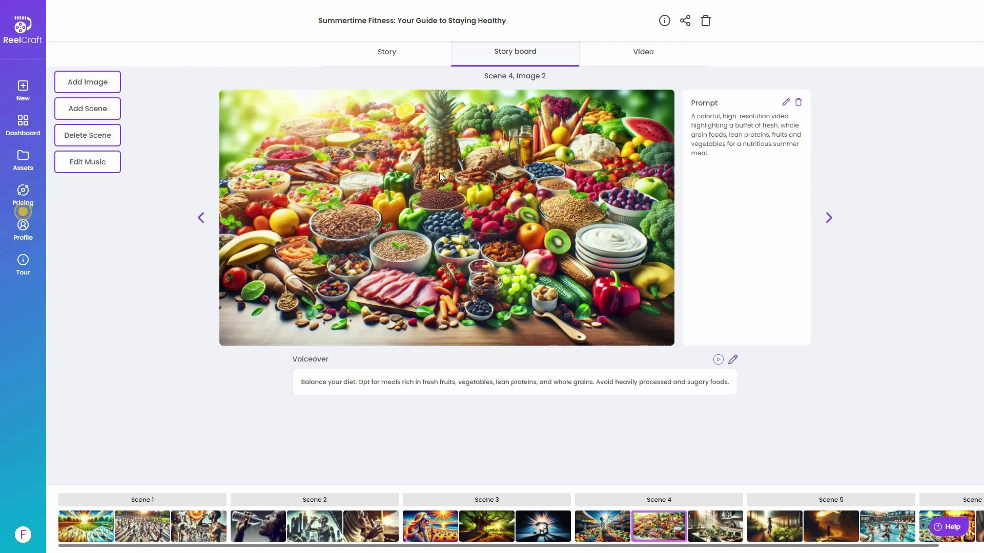
Review the full story text of the summer fitness video and return to the finished video
click(401, 57)
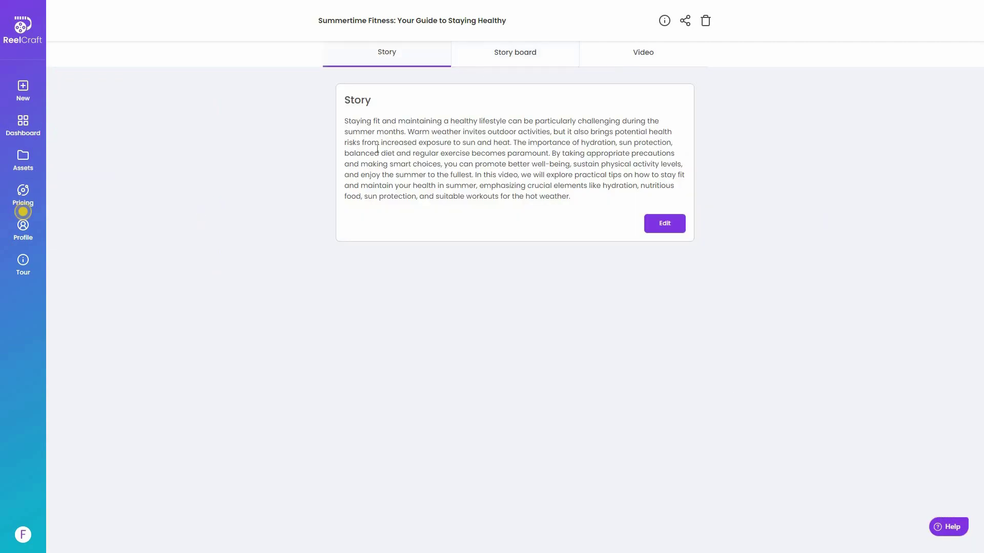
triple_click(578, 205)
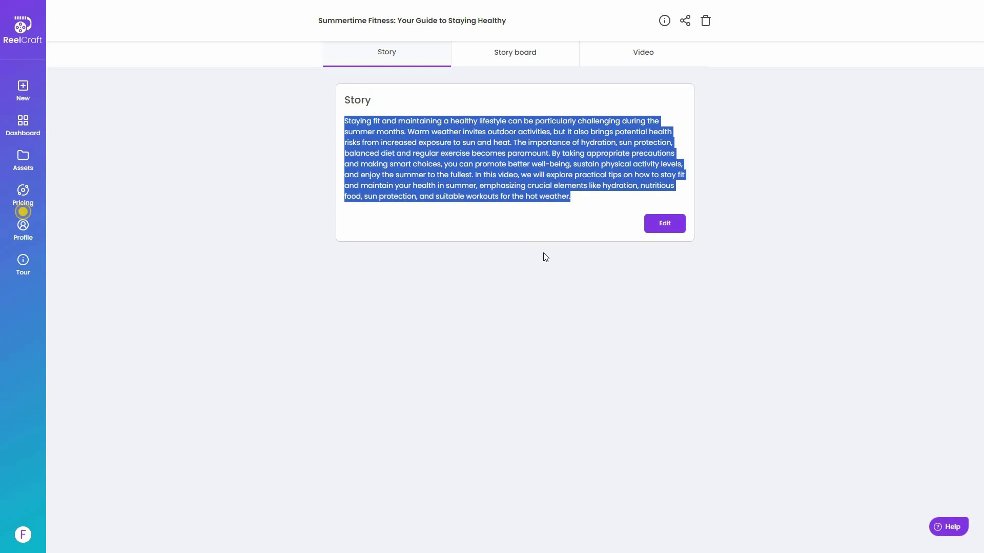
click(643, 57)
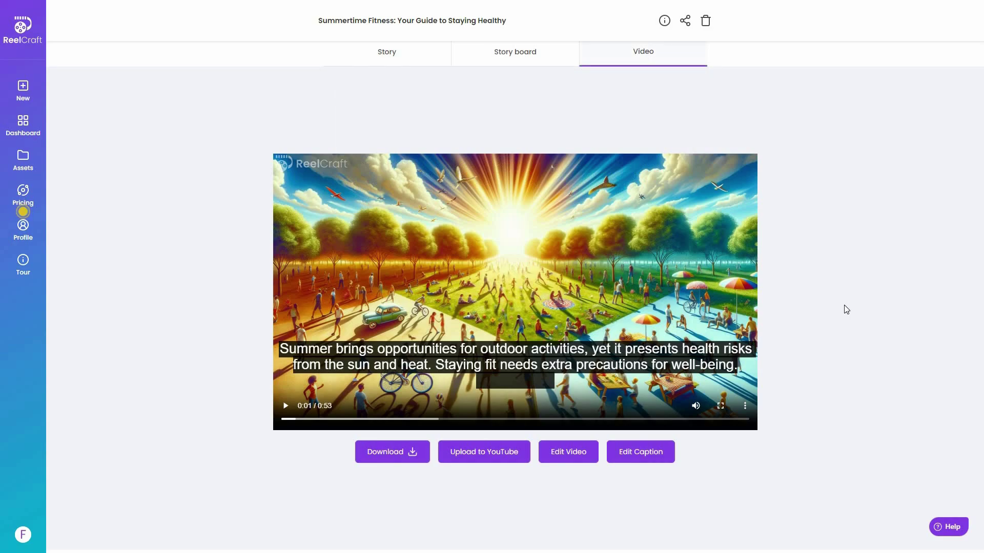
Start a new video with the prompt "the importance of water" and choose 3D Animation as the graphics type
click(27, 100)
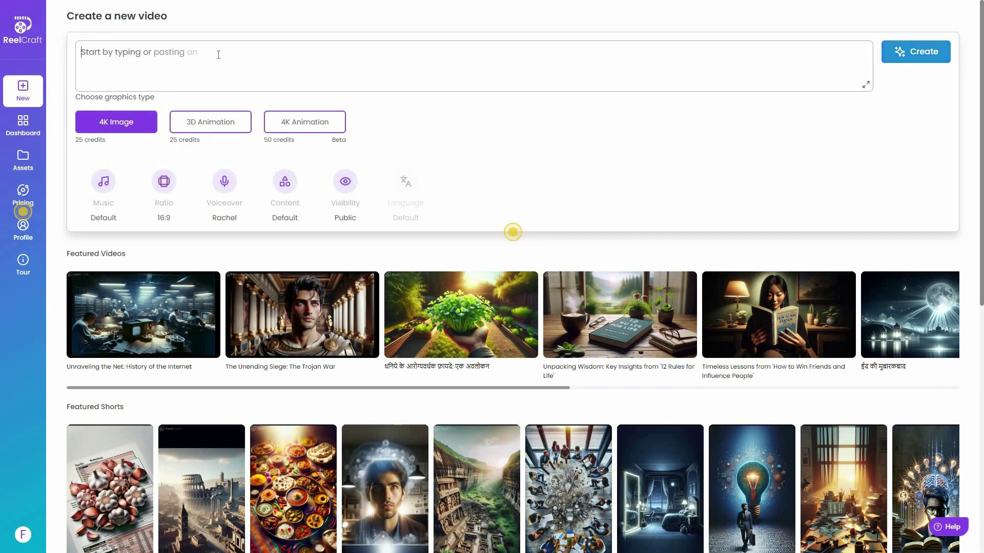
text(the importance of water)
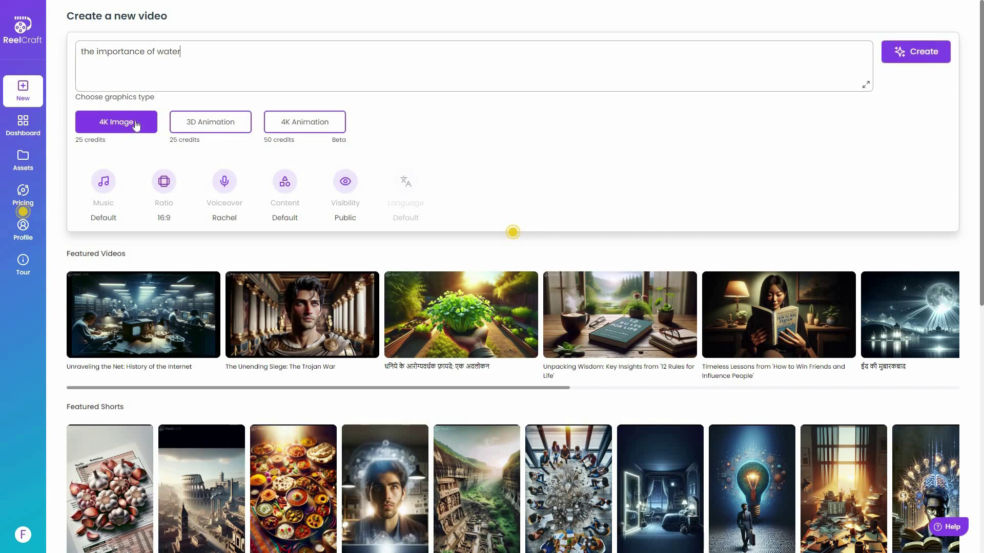
click(222, 130)
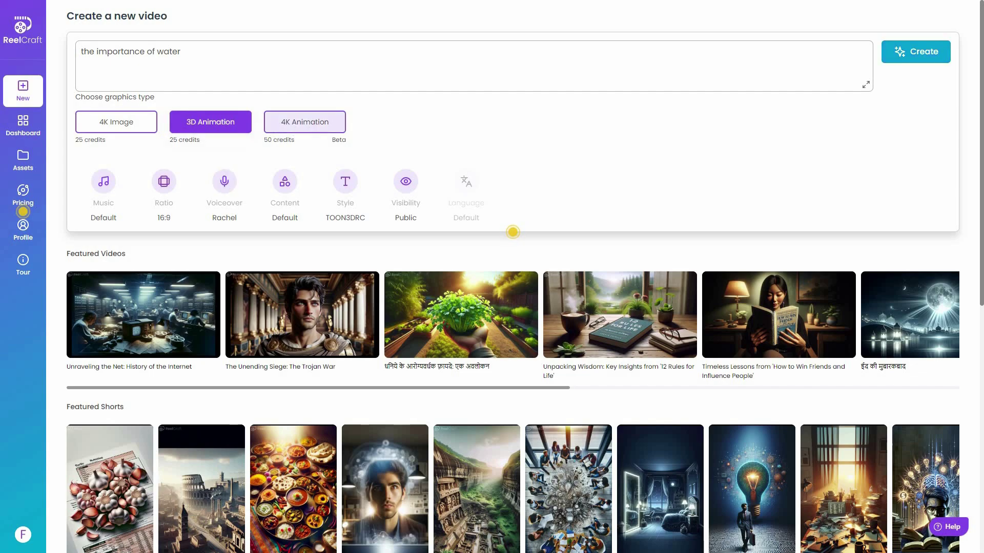
click(310, 131)
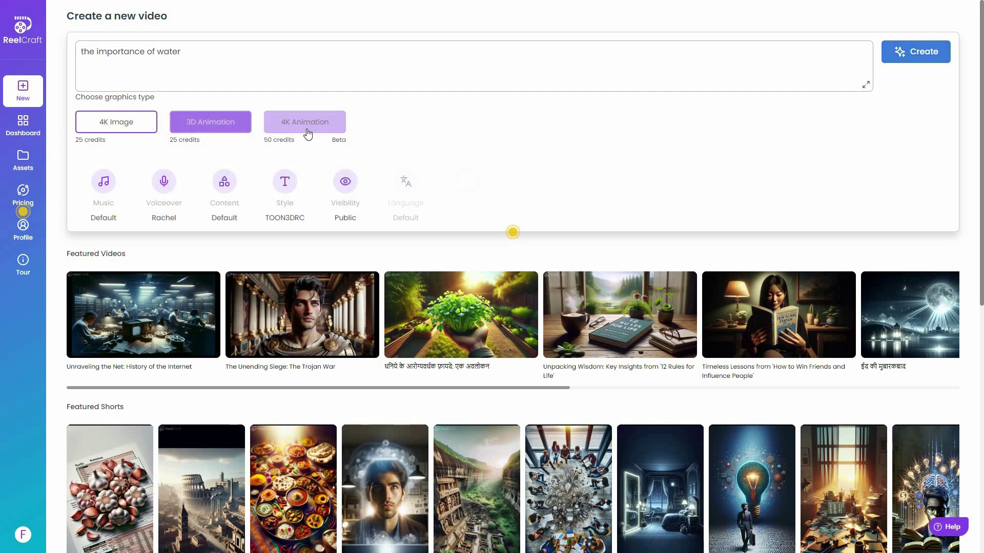
click(210, 122)
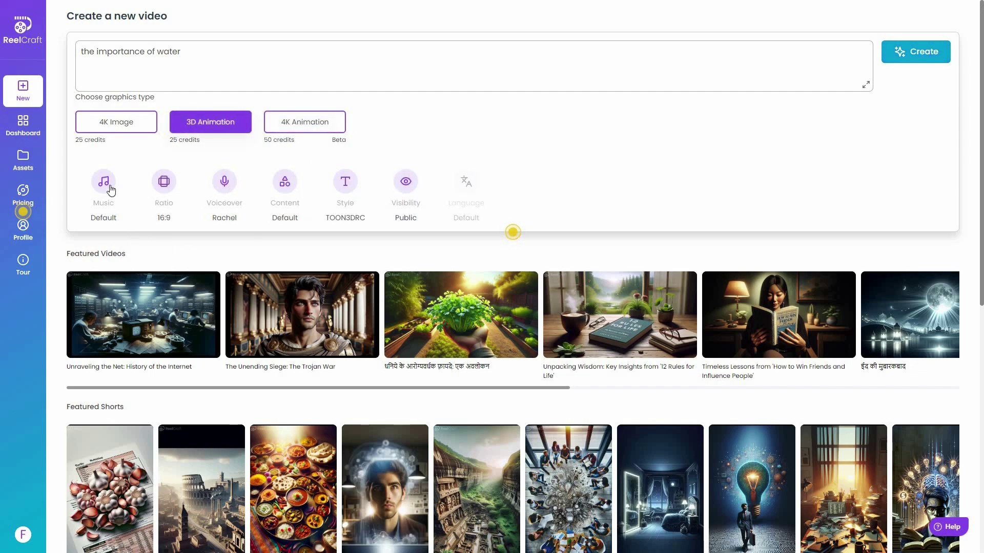
Check the background score upload option without adding music, and set the content type to Concept explanation
click(104, 185)
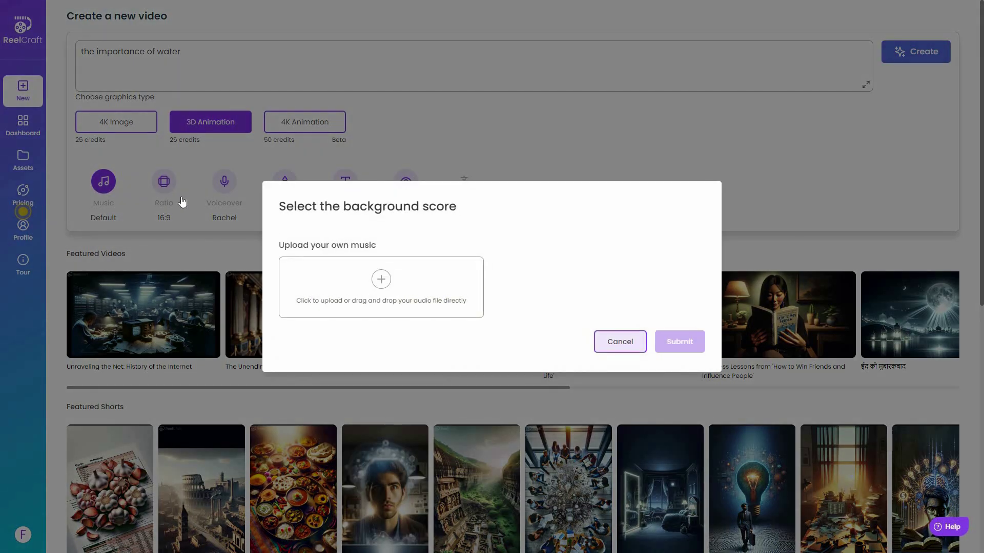
click(181, 201)
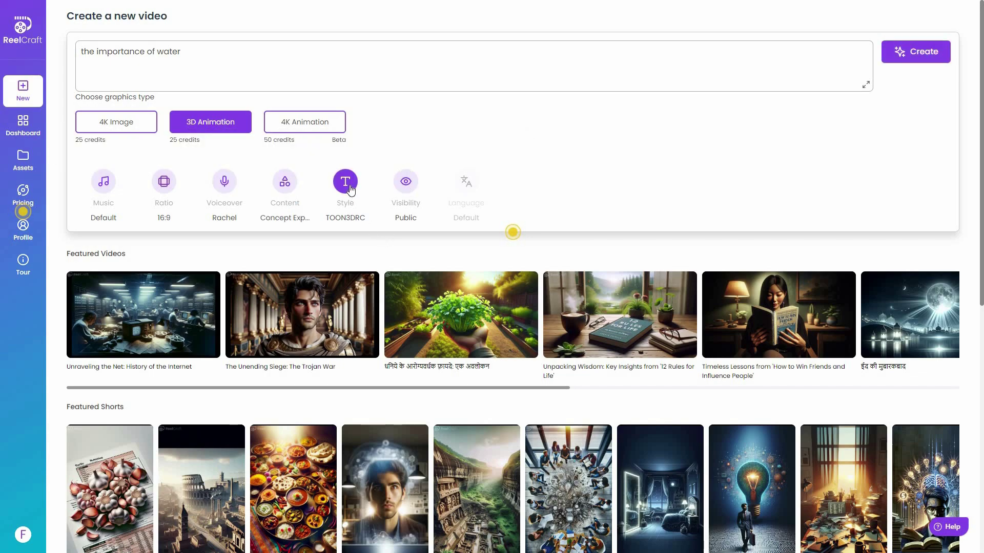
mouse_move(346, 190)
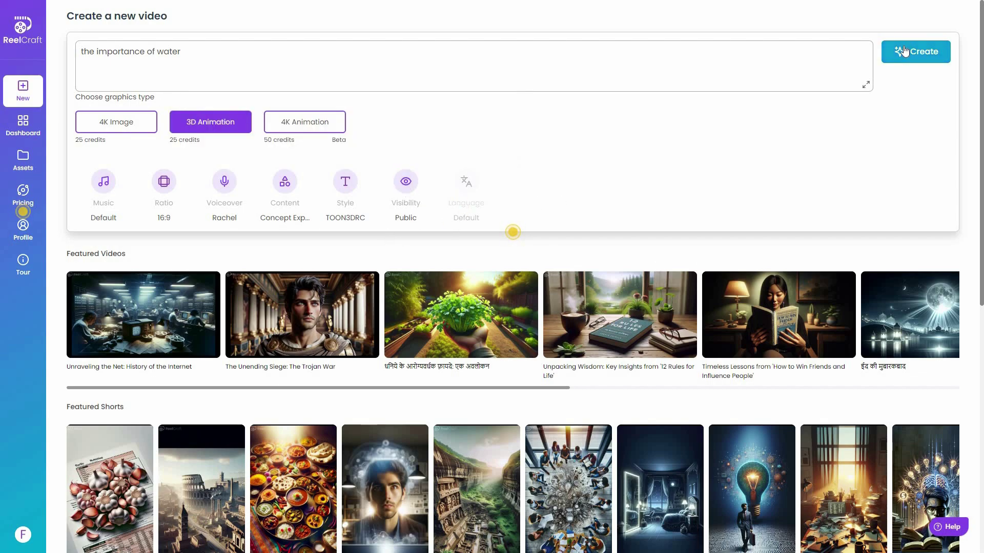
Generate the video with the Concept explanation content type and the prompt type "Transform the given idea into a story"
click(936, 54)
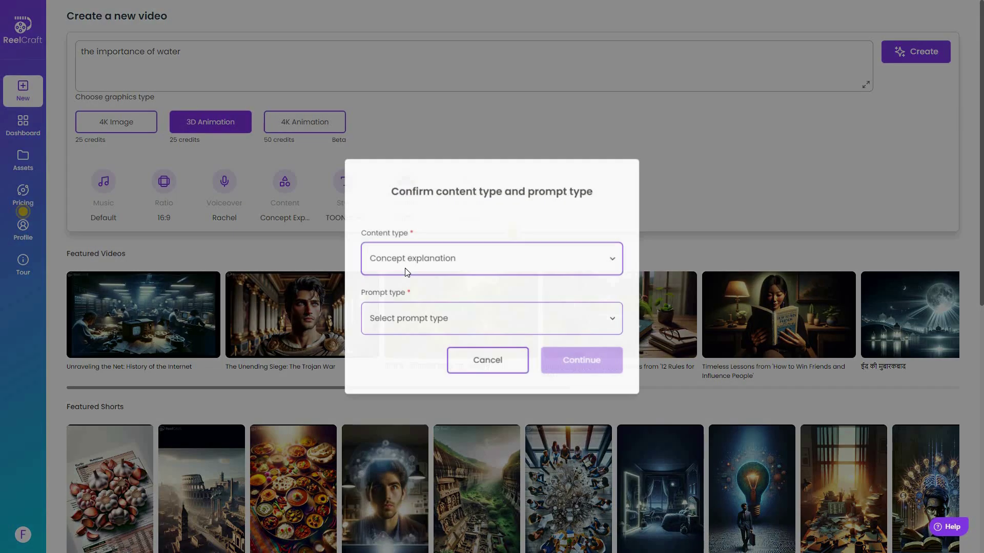
click(440, 321)
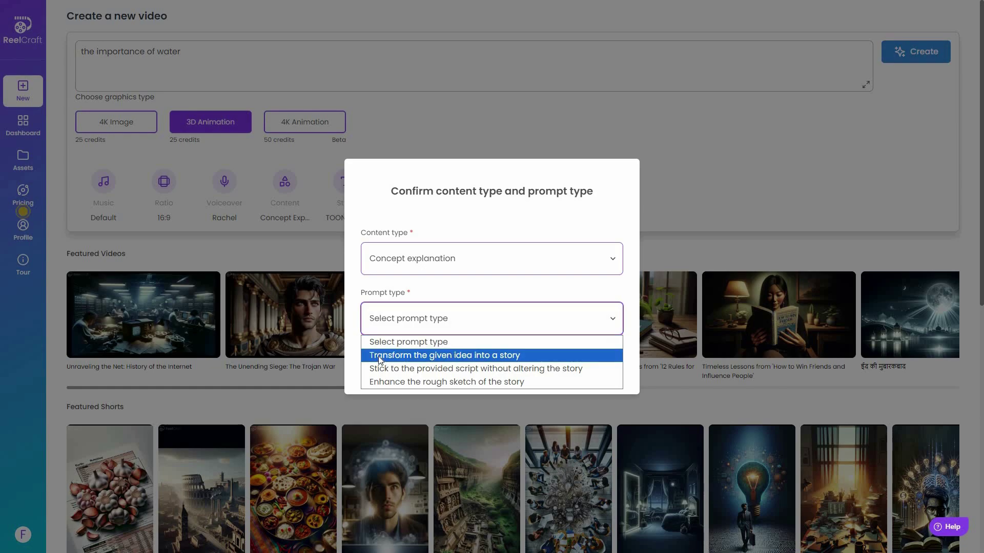
click(592, 356)
click(587, 359)
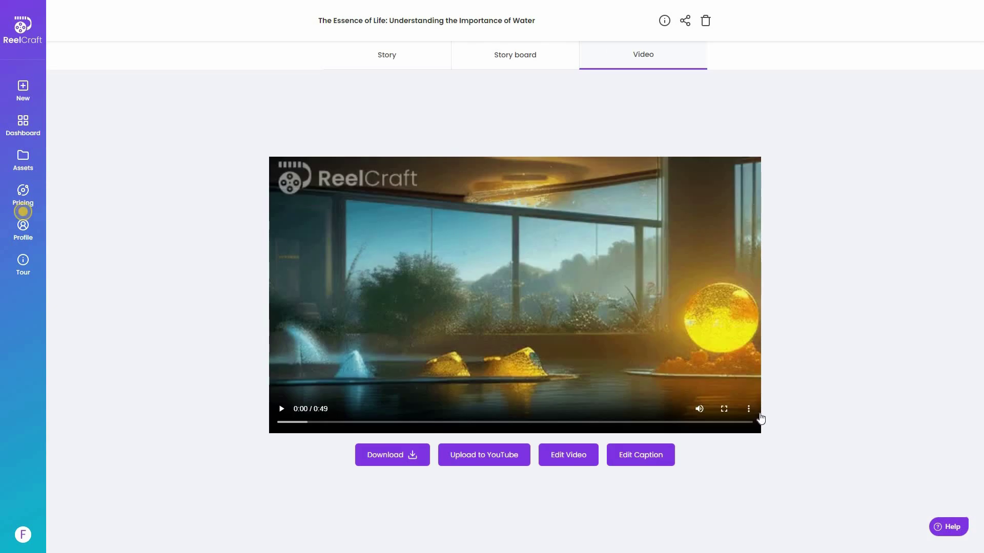
Play the generated water video, pause it, and view its storyboard and story
click(281, 409)
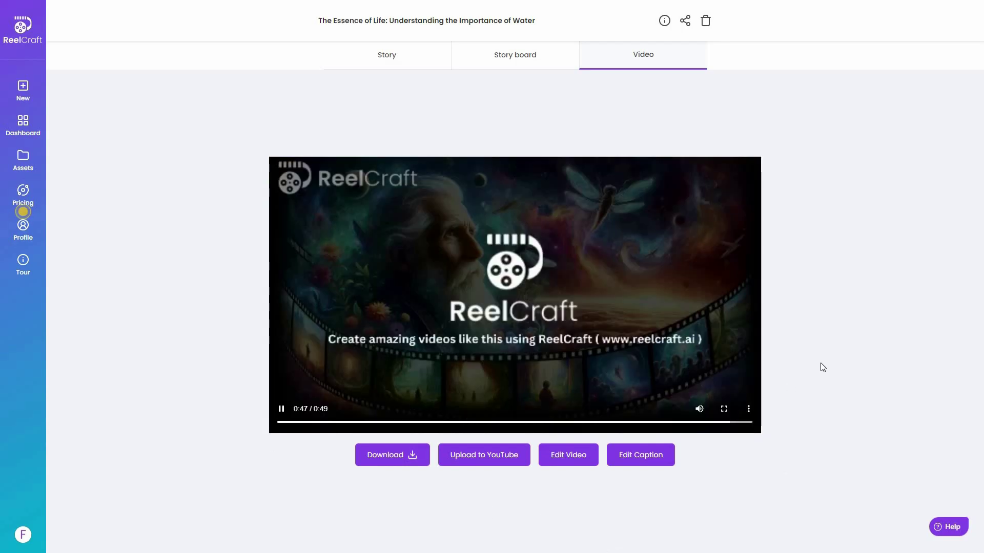
key(space)
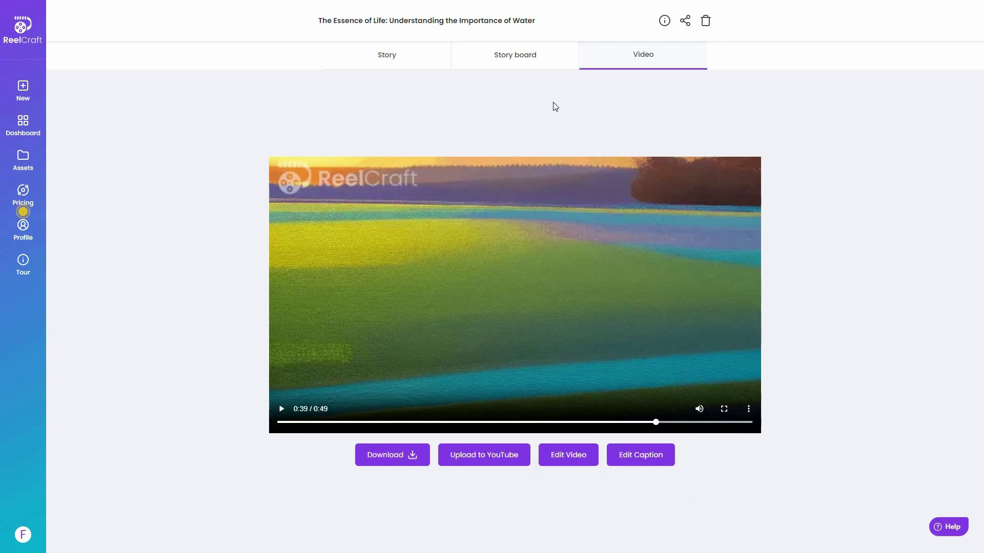
click(510, 58)
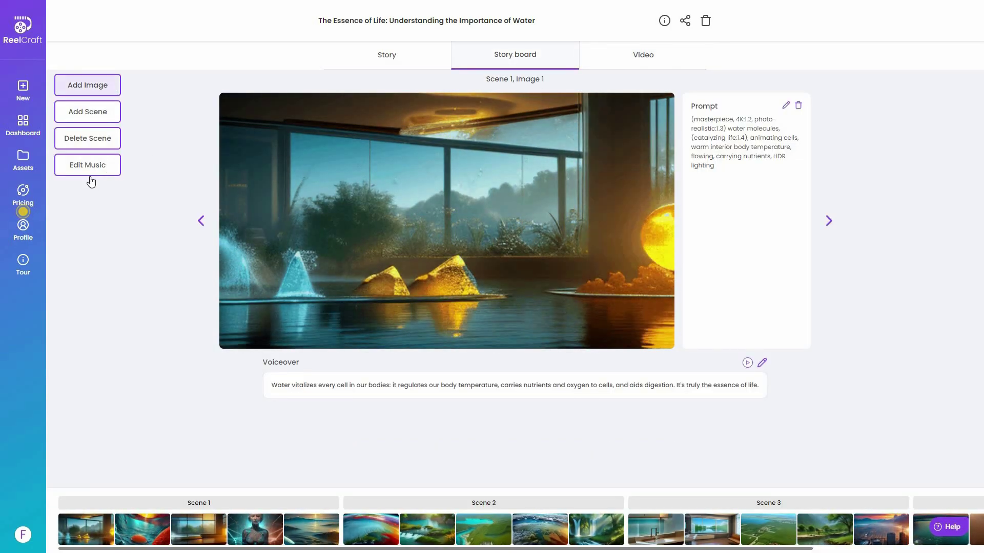
click(390, 57)
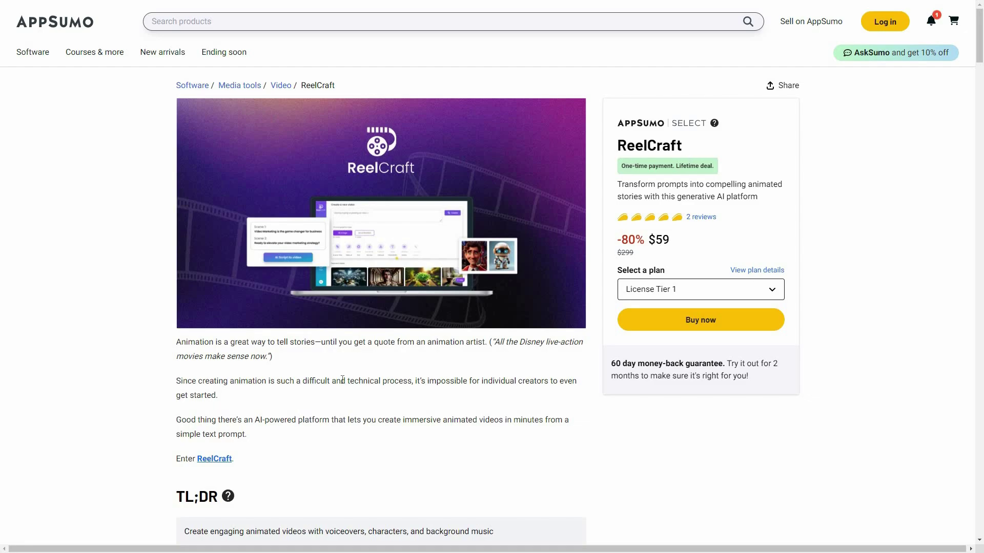
Examine ReelCraft's deal terms, included features and the three license tiers on the AppSumo product page
scroll(338, 397, down, 2)
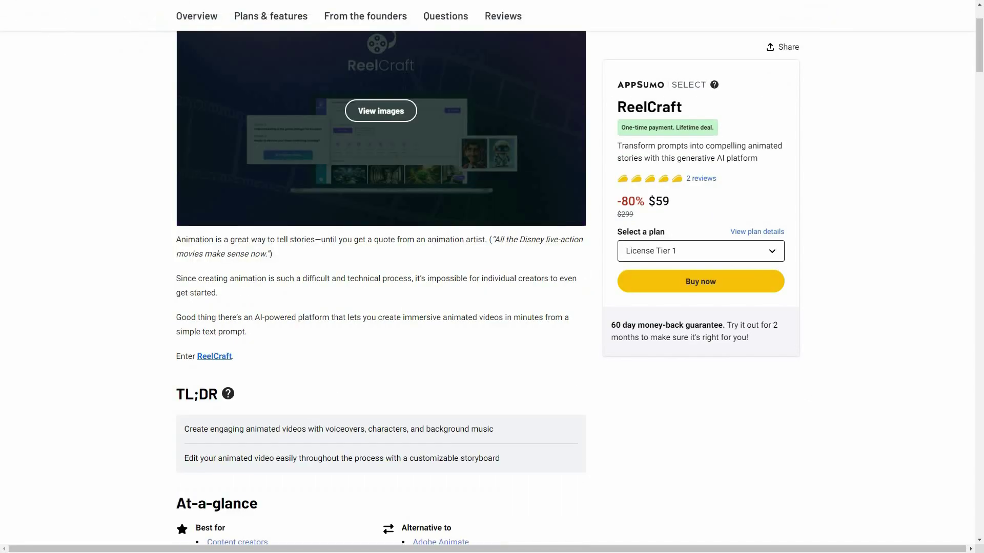
scroll(333, 385, down, 5)
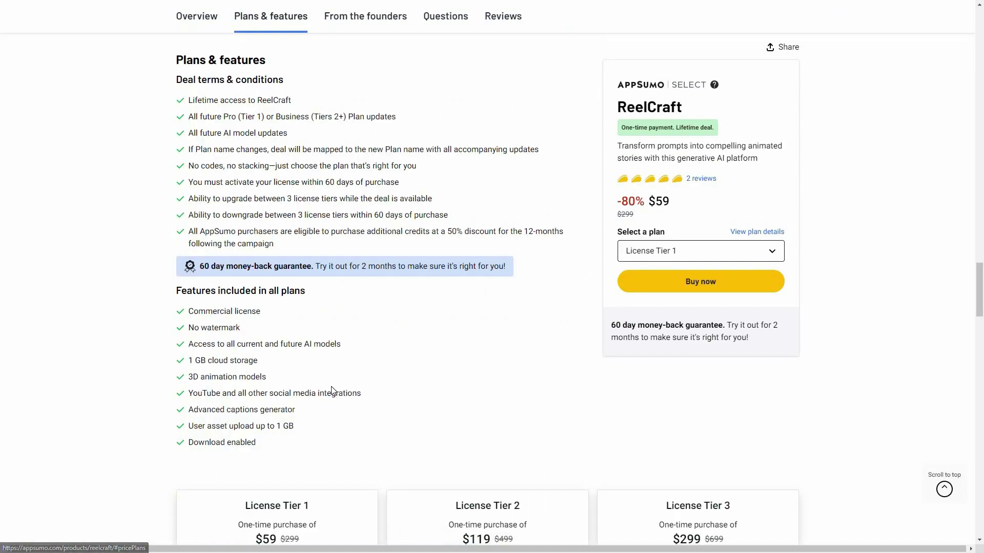
scroll(315, 315, down, 1)
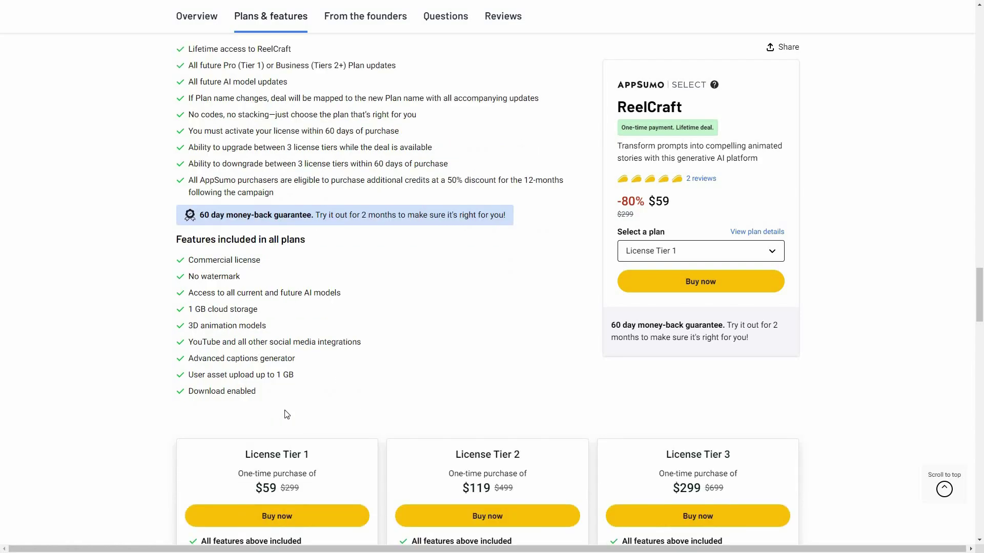
scroll(784, 448, down, 3)
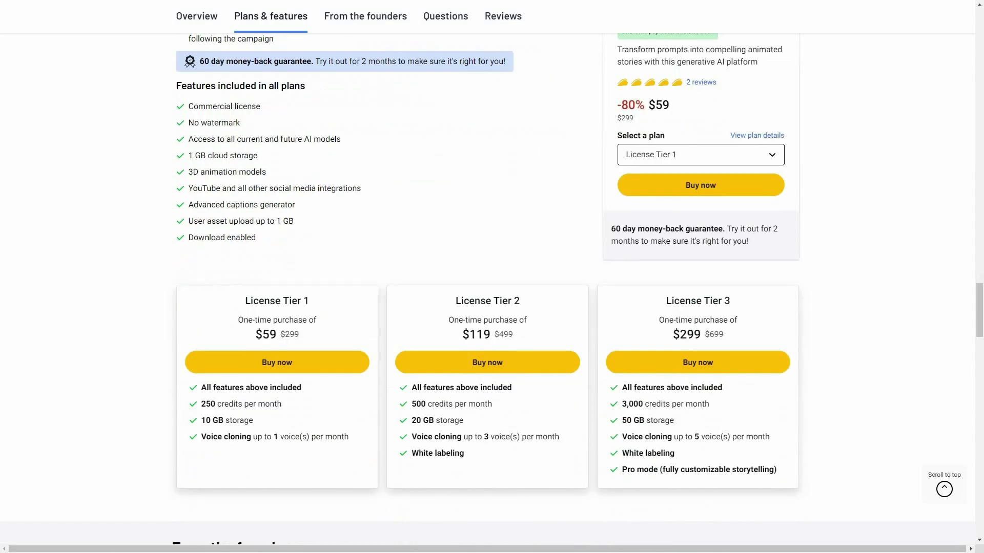
scroll(855, 455, down, 1)
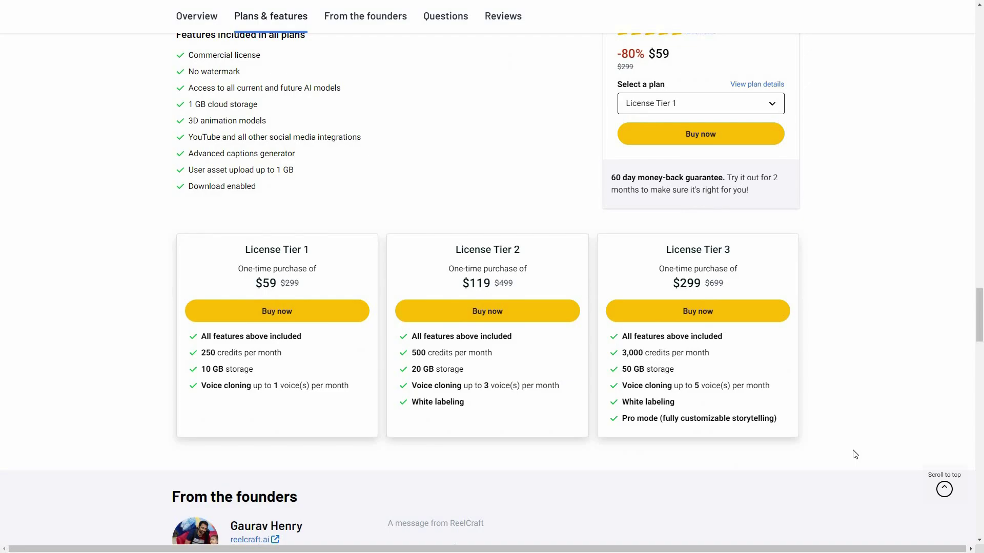